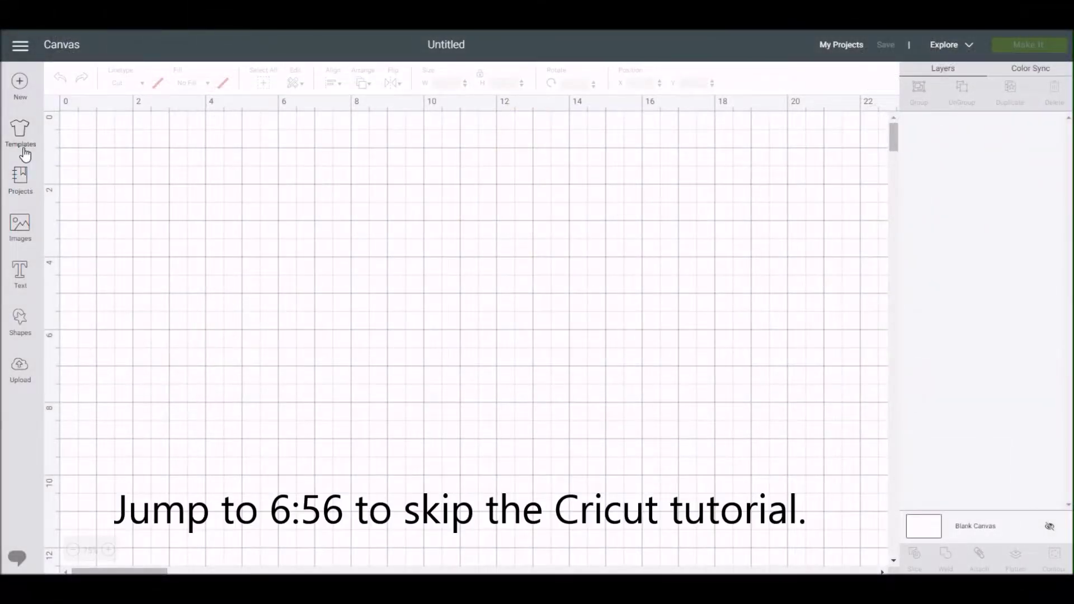
Load the 12" x 12" Scrapbook layouts template from Photo Memories and zoom out to 75%.
click(22, 147)
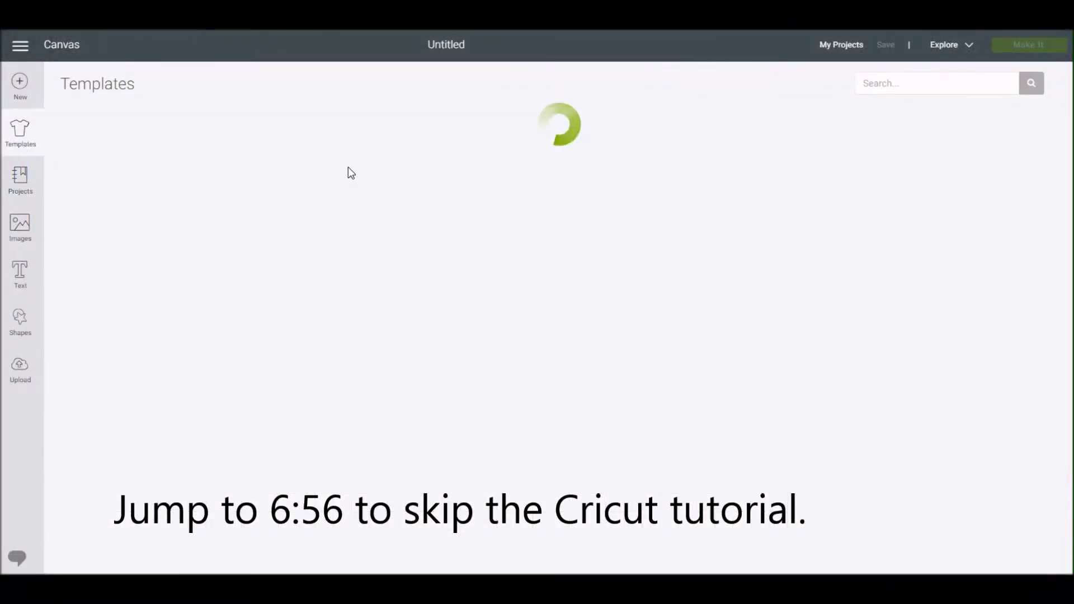
click(764, 91)
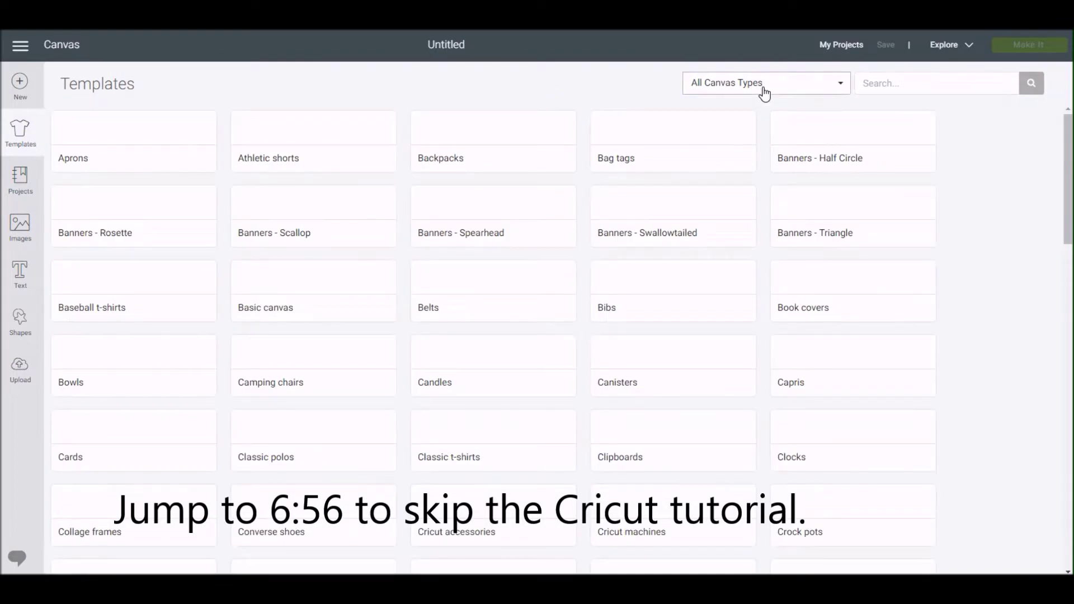
click(741, 200)
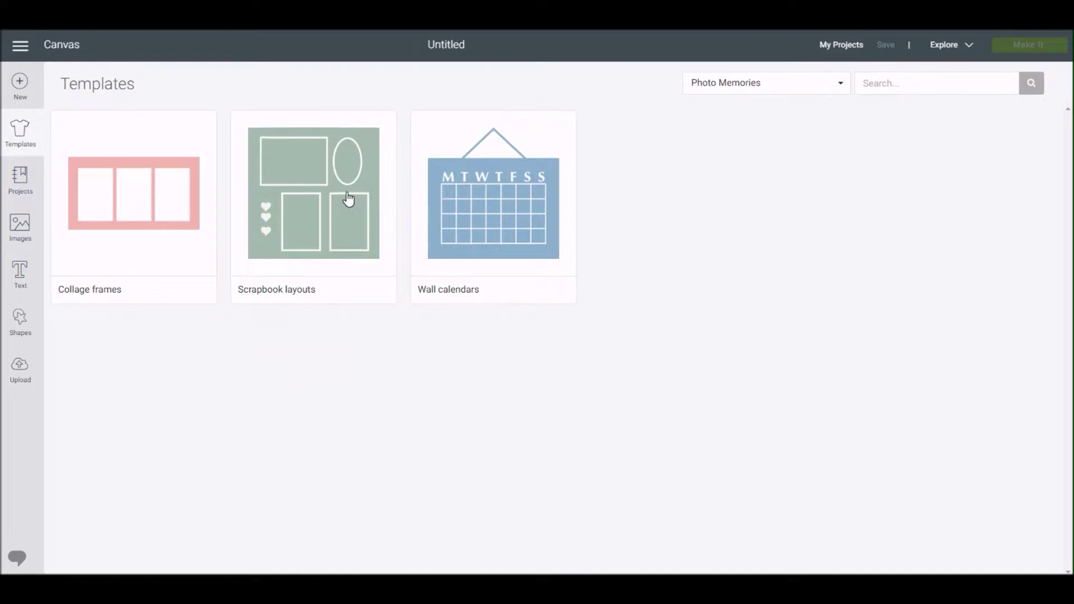
click(349, 197)
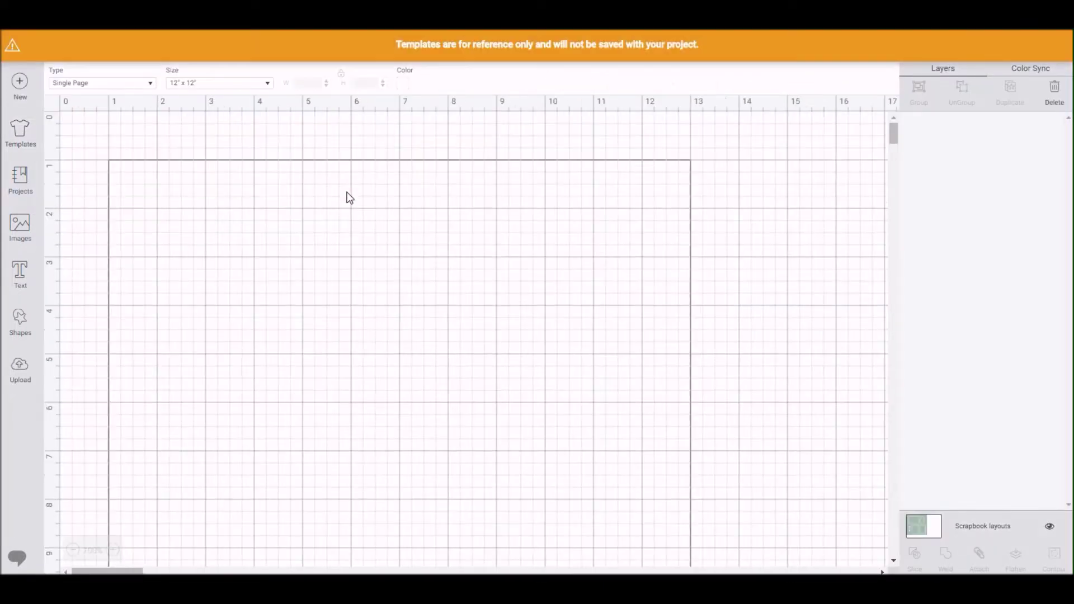
click(73, 551)
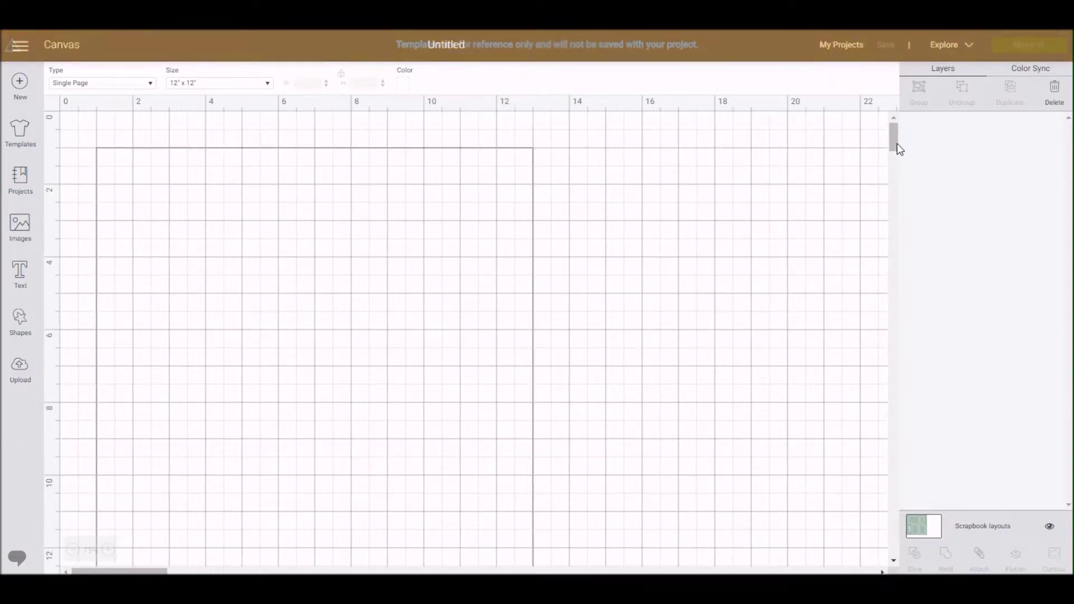
drag(895, 140, 894, 140)
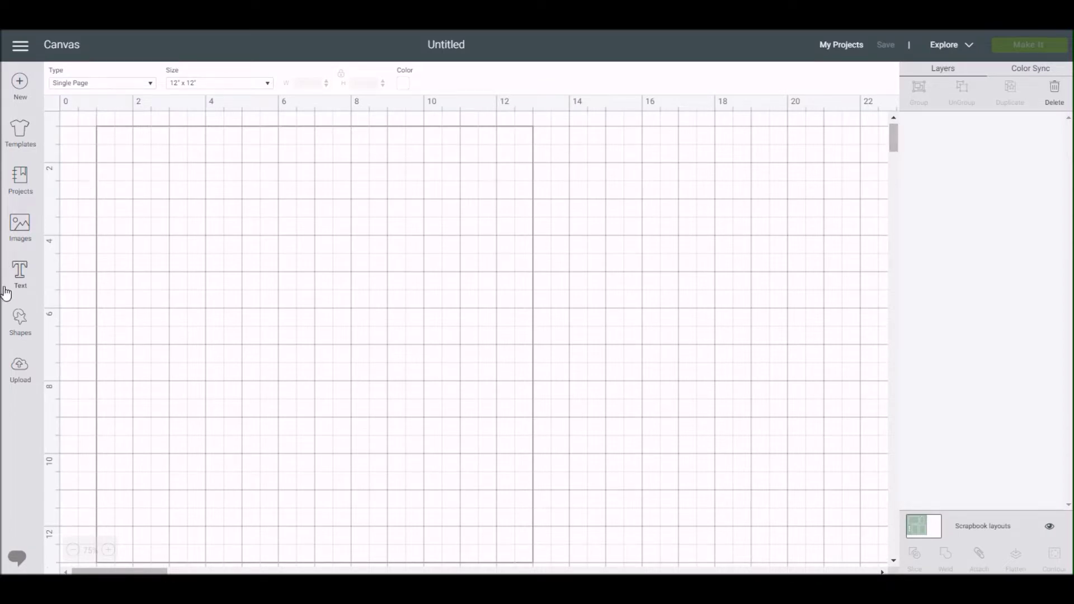
click(19, 324)
Add a 3.111-inch circle and position it at X 0, Y 0 in the top-left corner.
click(124, 241)
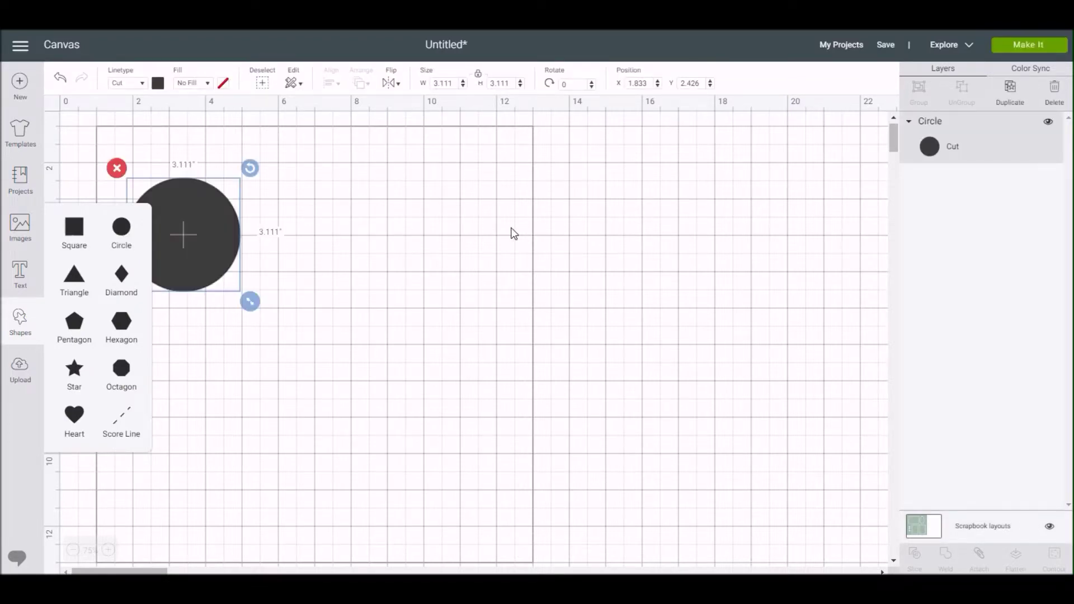
drag(214, 237, 135, 160)
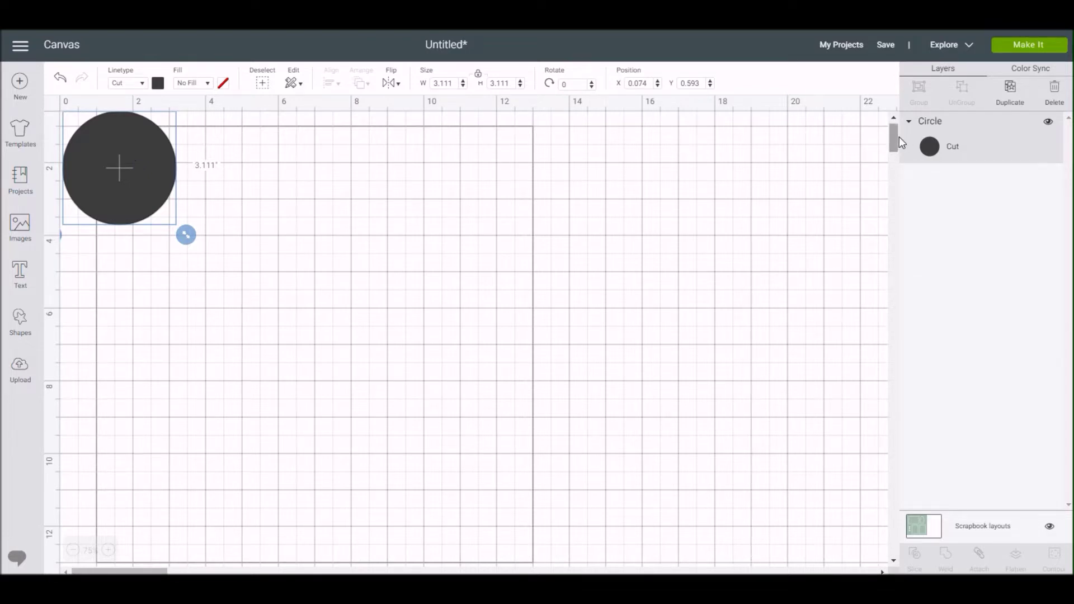
scroll(898, 132, up, 1)
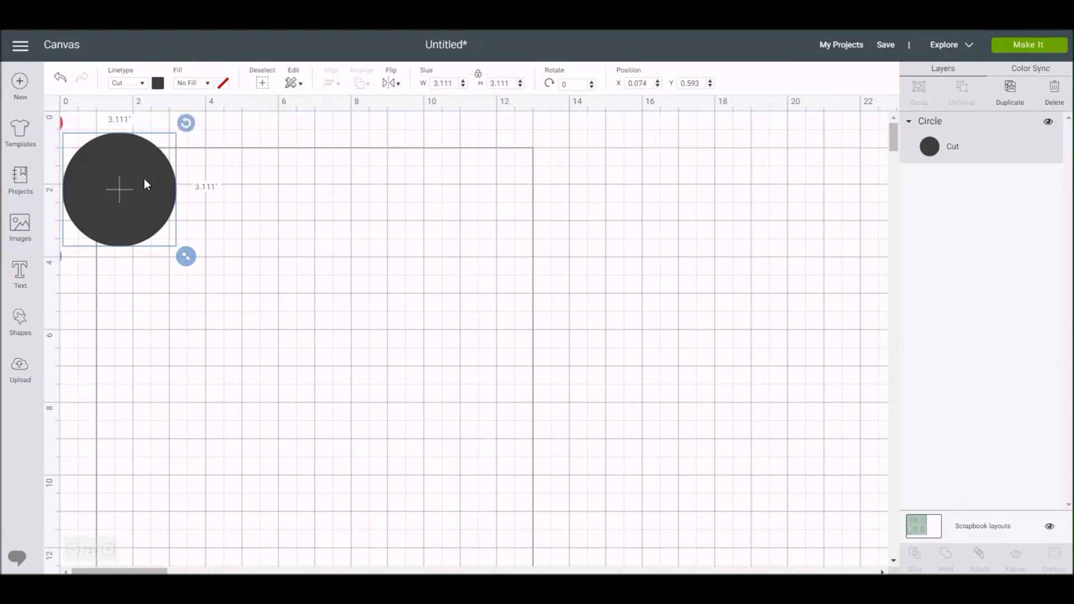
drag(141, 189, 141, 169)
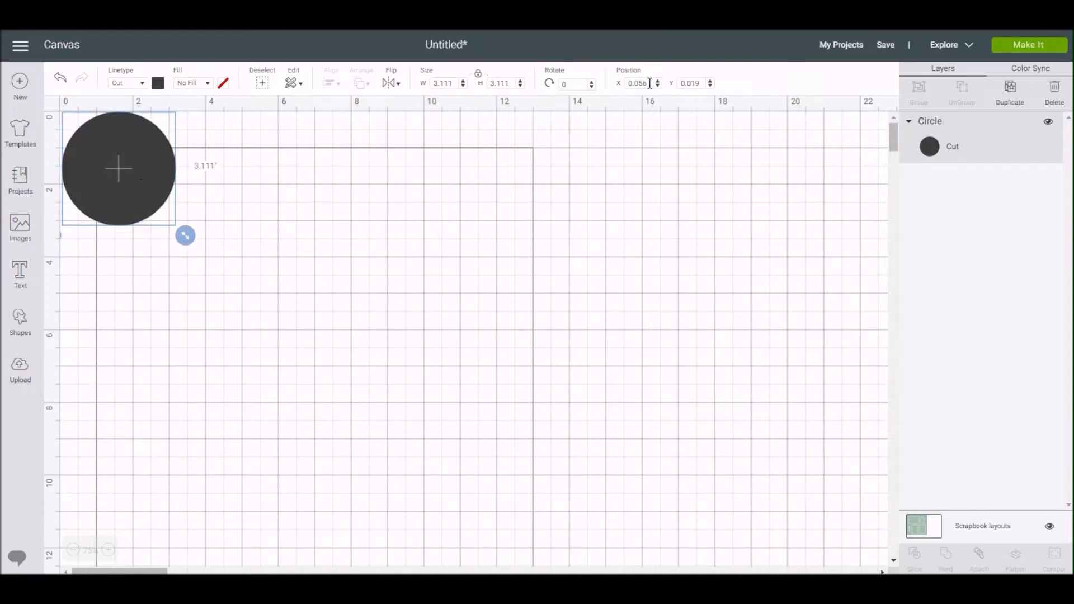
key(Return)
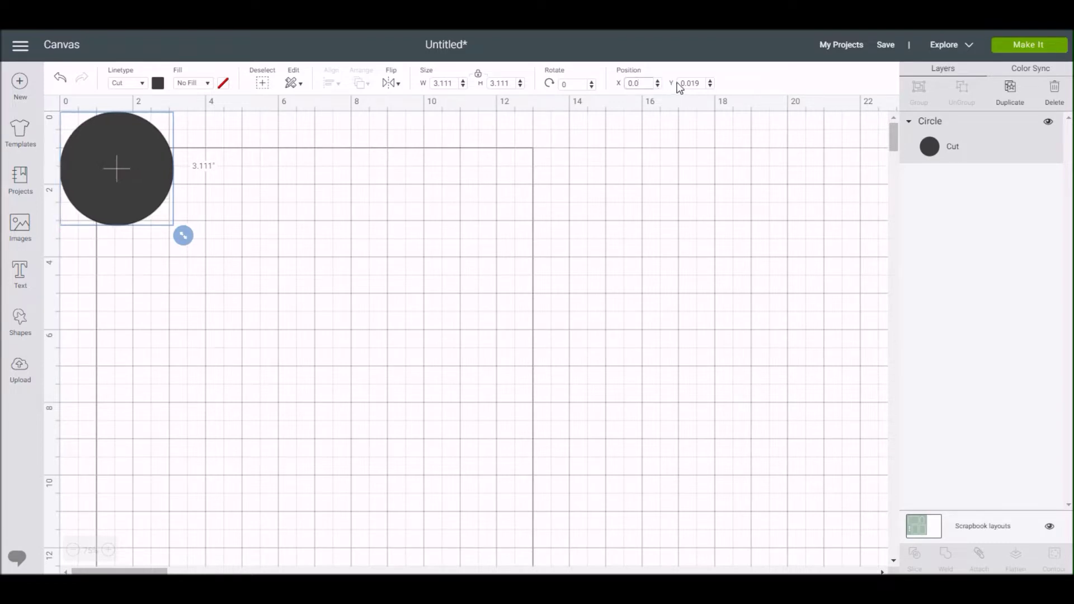
click(703, 82)
key(Return)
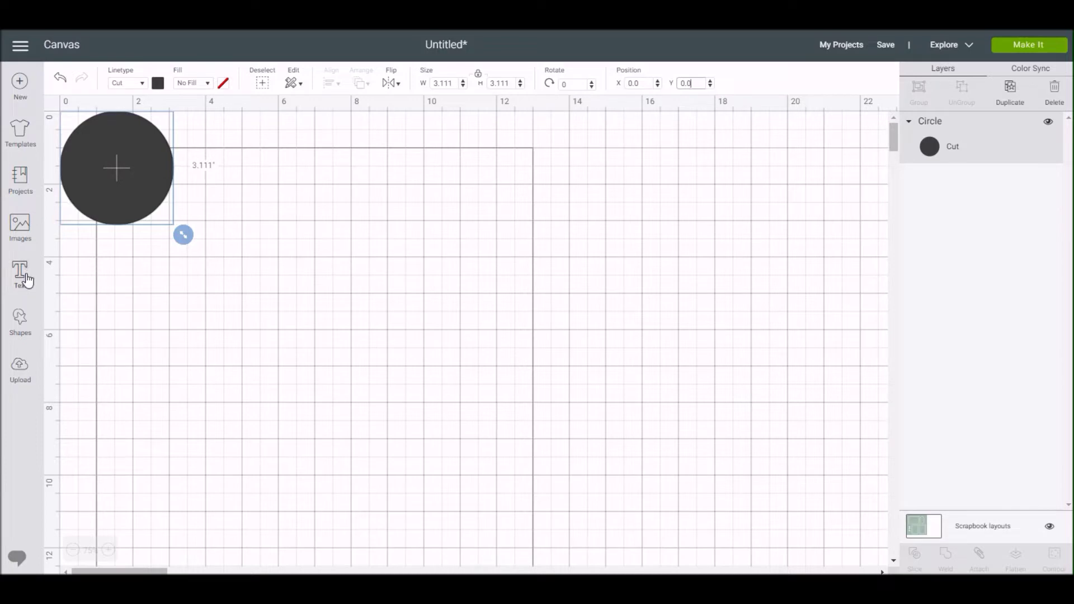
click(22, 331)
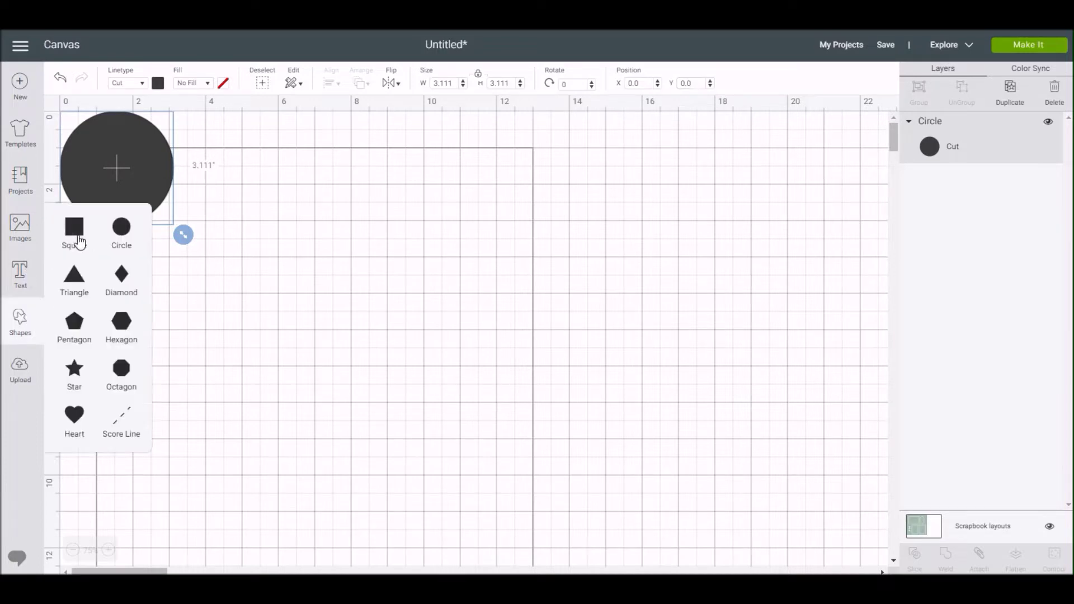
Add a square, move it away from the circle, and set the circle's width to 3.
click(74, 237)
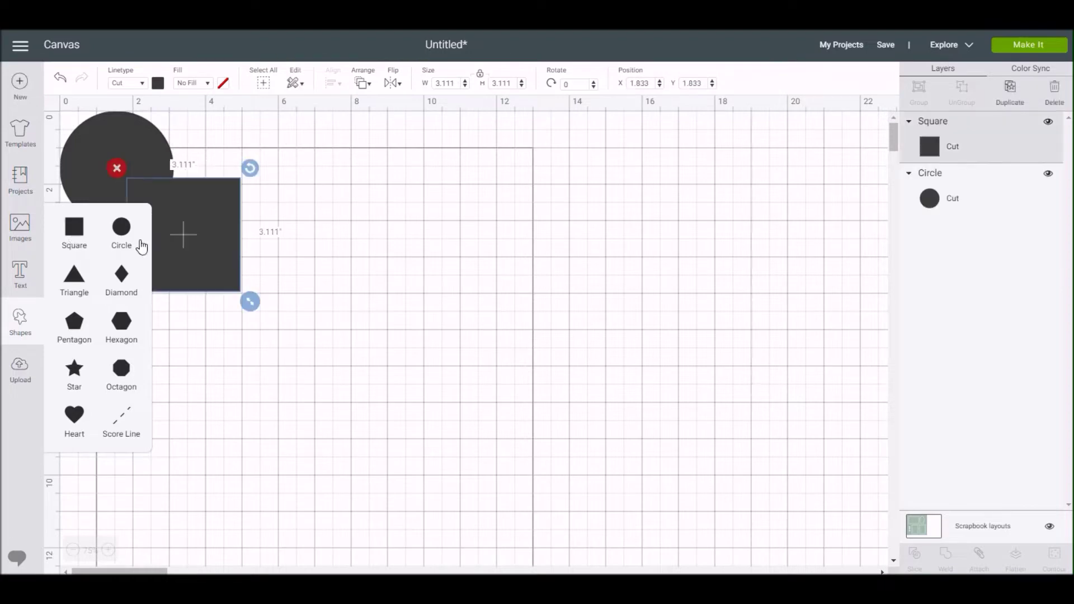
click(379, 276)
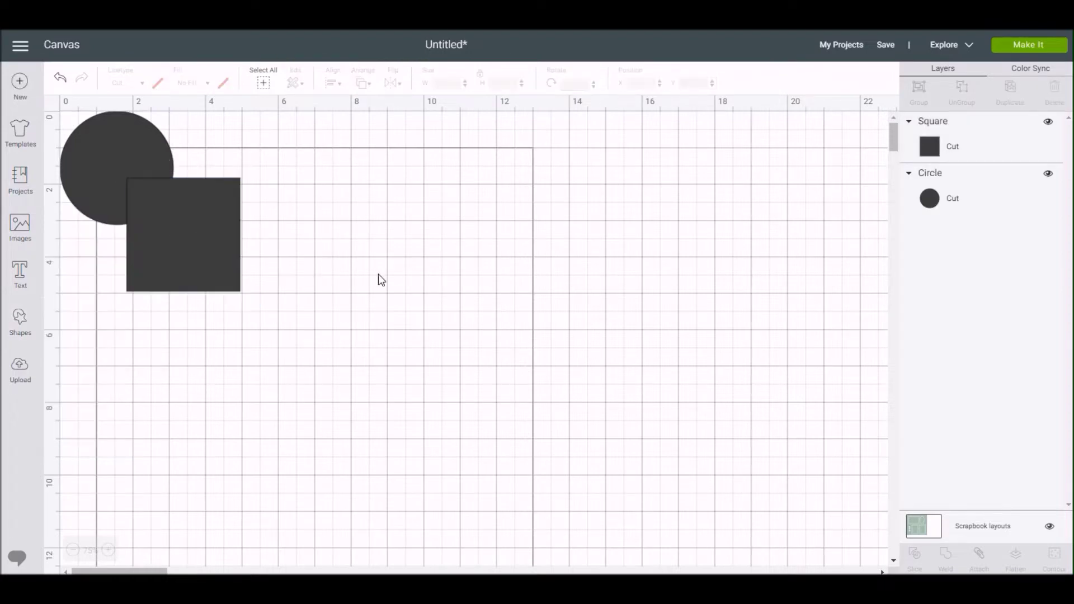
click(129, 146)
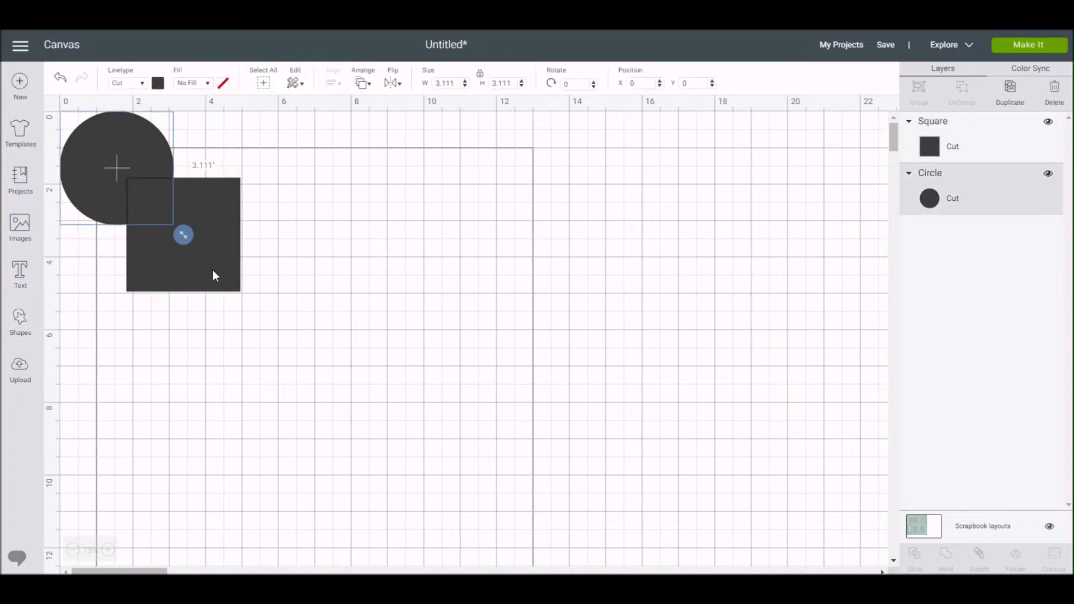
drag(213, 276, 283, 348)
click(108, 180)
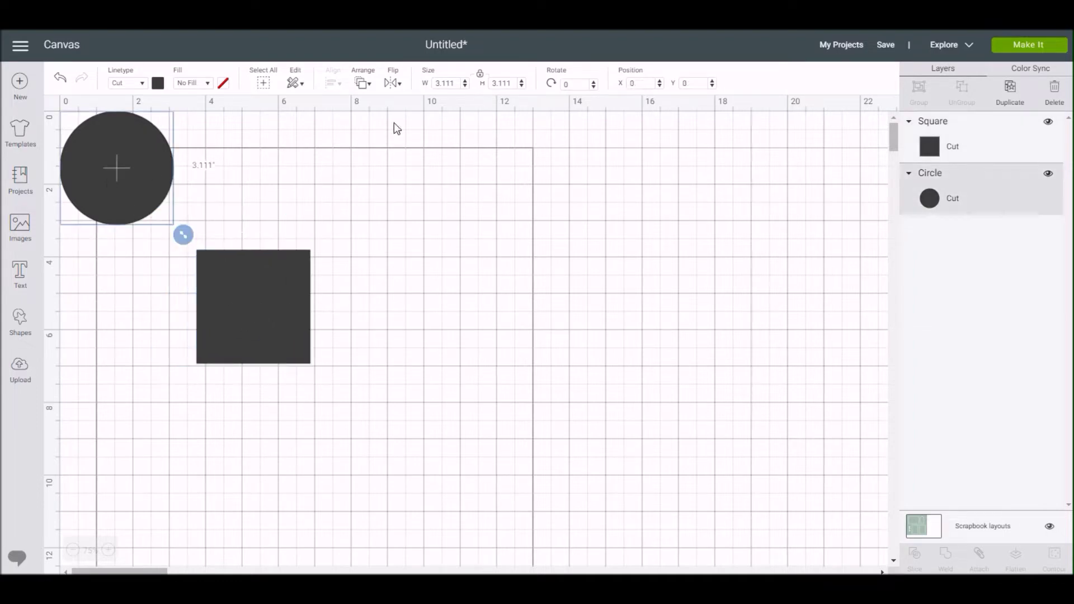
click(458, 83)
text(3)
key(Return)
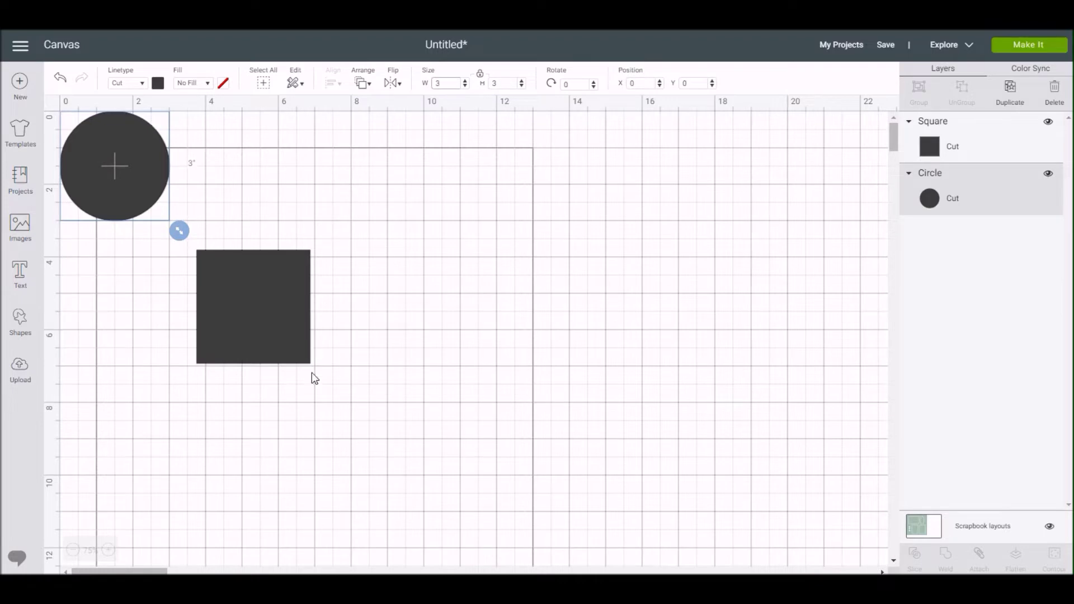
Colour the square pale yellow and place it over the circle at X 0, Y 1.5.
click(311, 372)
click(283, 327)
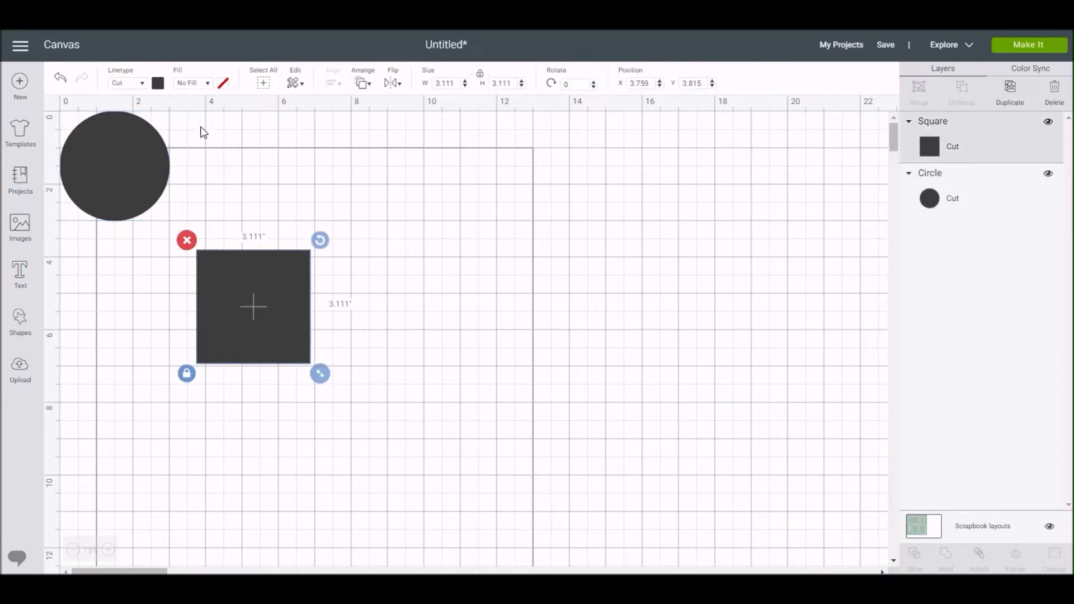
click(159, 84)
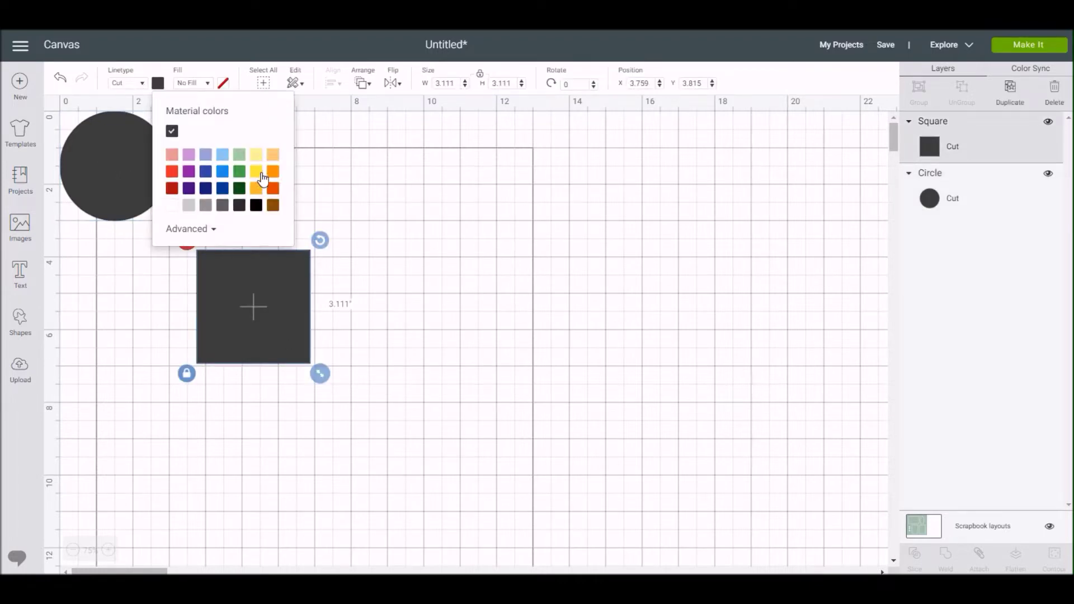
click(256, 156)
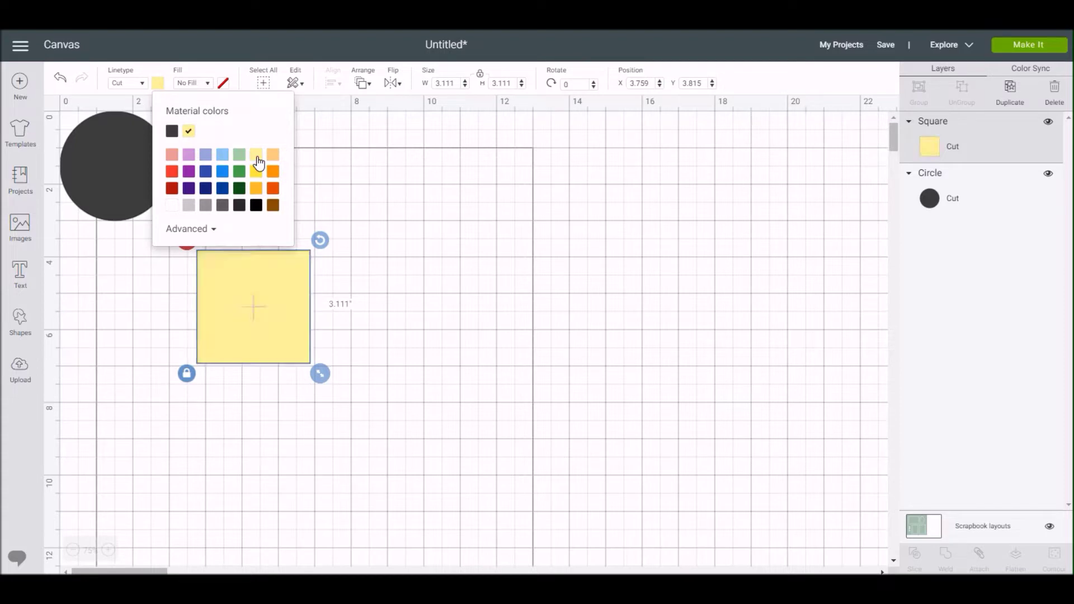
click(347, 301)
drag(230, 324, 106, 238)
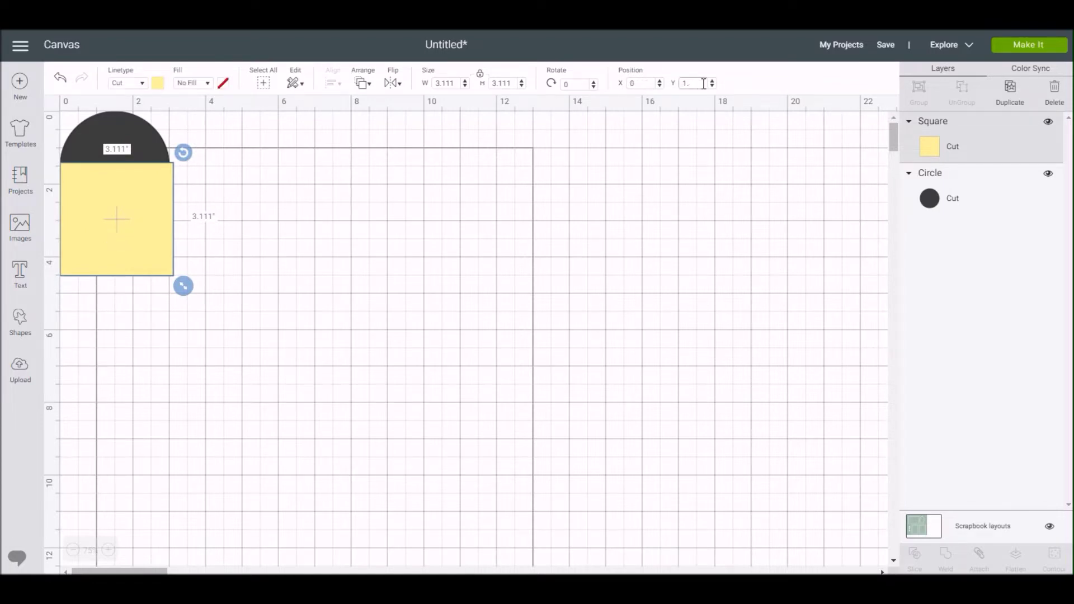
key(Return)
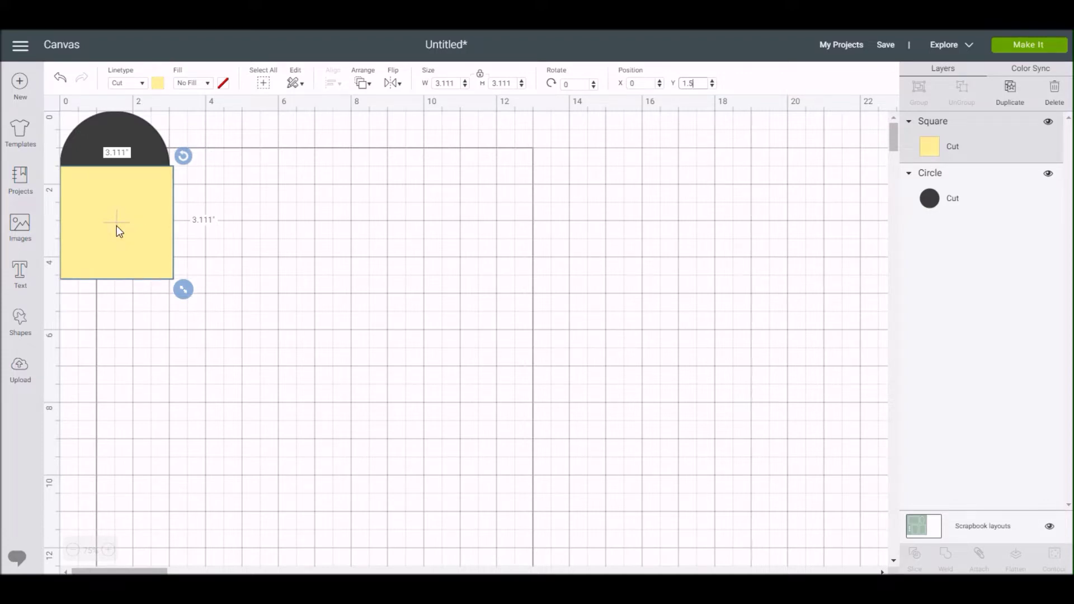
Slice the circle with the square, move the yellow pieces right, and rejoin the dark halves.
shift+click(129, 130)
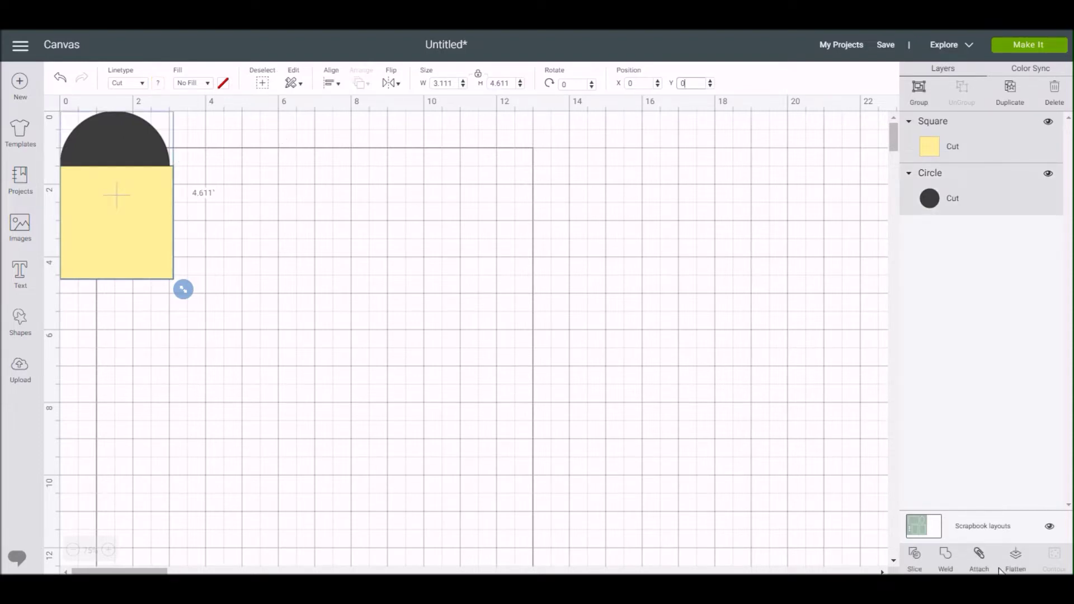
click(915, 560)
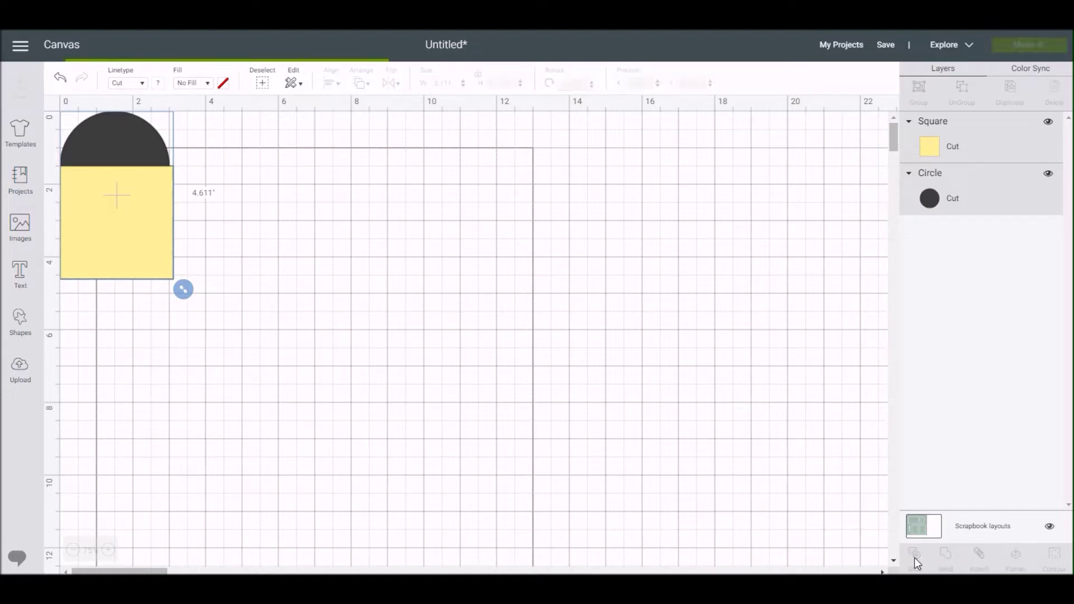
drag(140, 262, 773, 316)
drag(112, 202, 758, 308)
drag(109, 142, 298, 232)
drag(113, 188, 298, 285)
Enlarge both dark half-circles together to about 6.6 inches.
shift+click(311, 240)
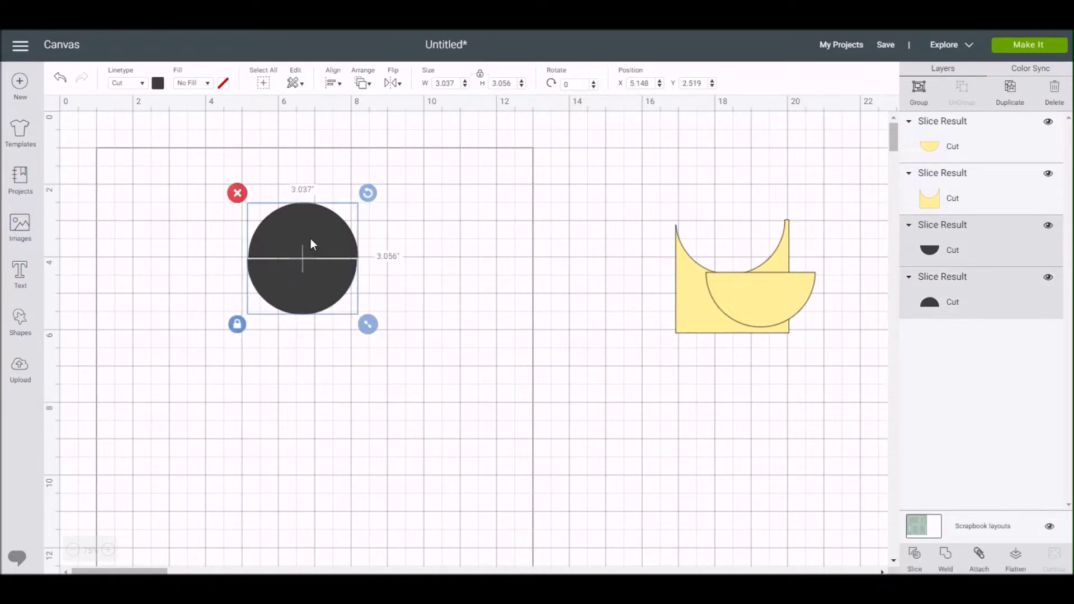
drag(368, 324, 511, 456)
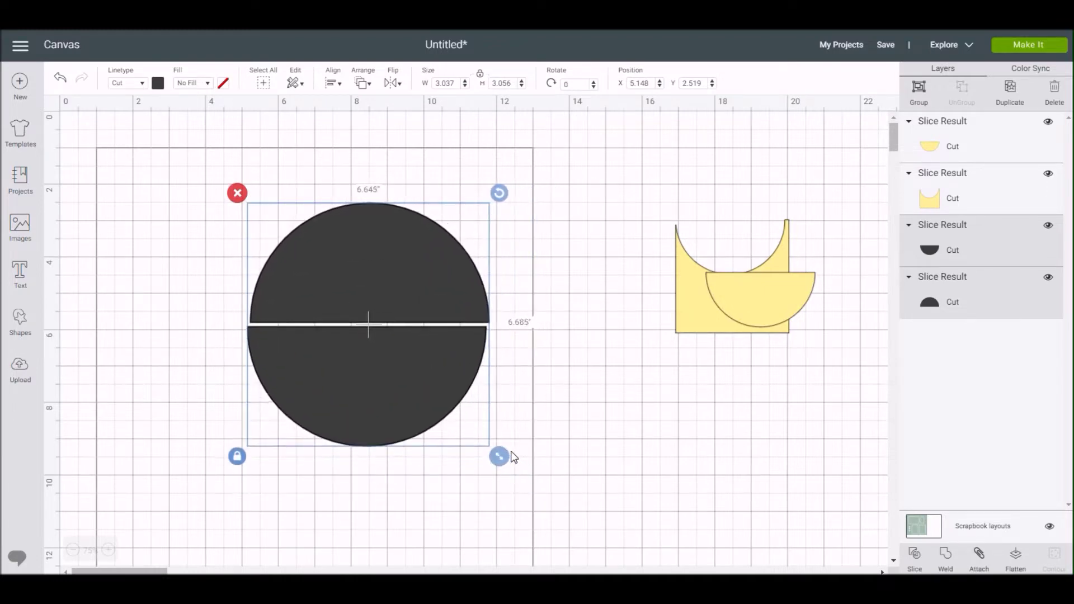
drag(422, 295, 364, 258)
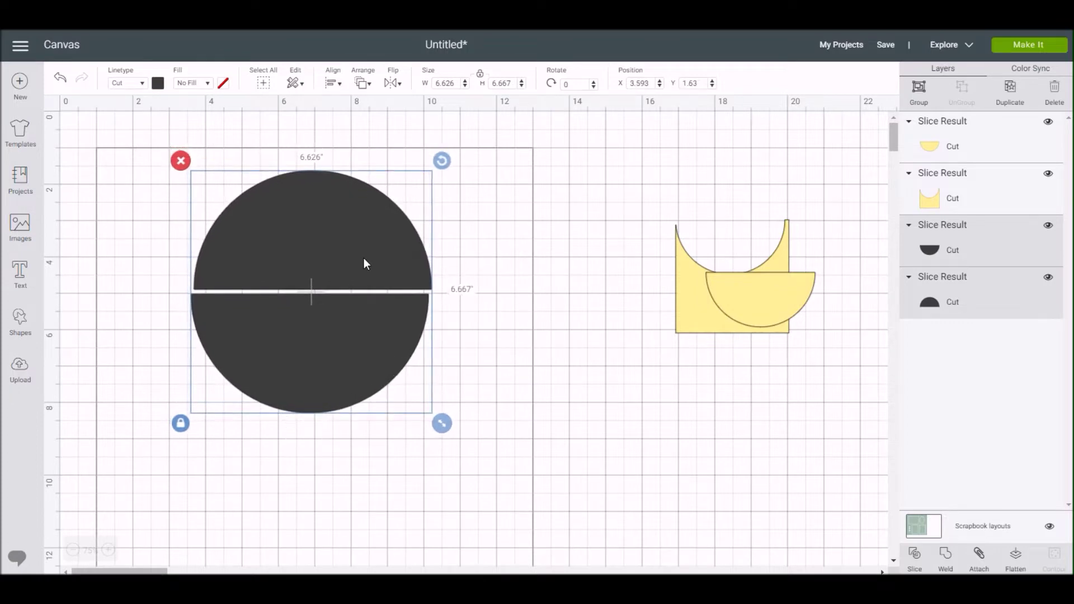
click(539, 374)
Rotate the lower half-circle to exactly 270 degrees and place it right of the window.
click(337, 348)
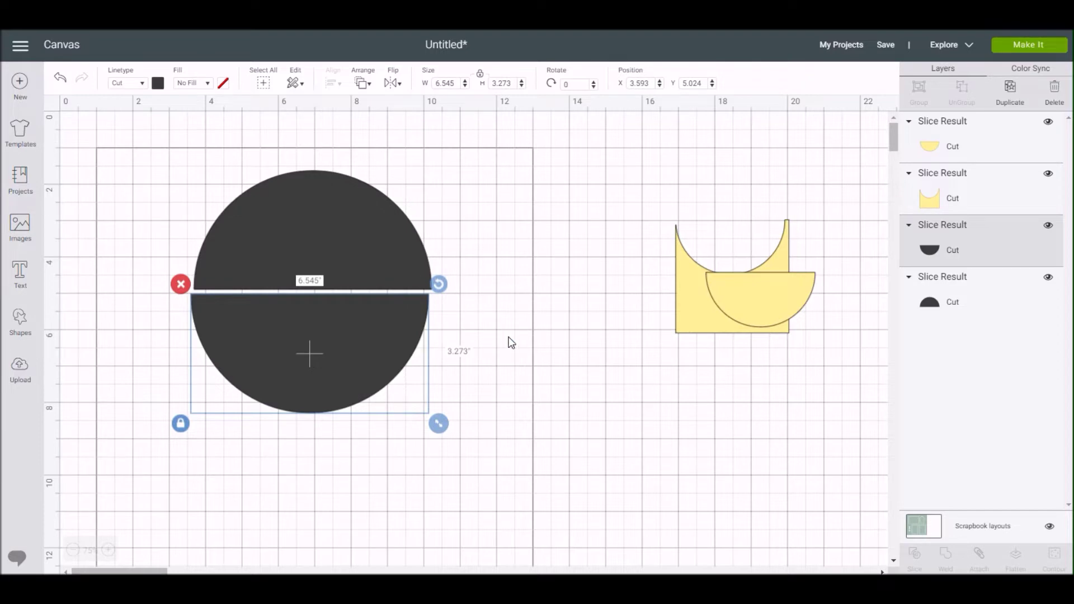
drag(439, 284, 230, 192)
drag(288, 382, 472, 453)
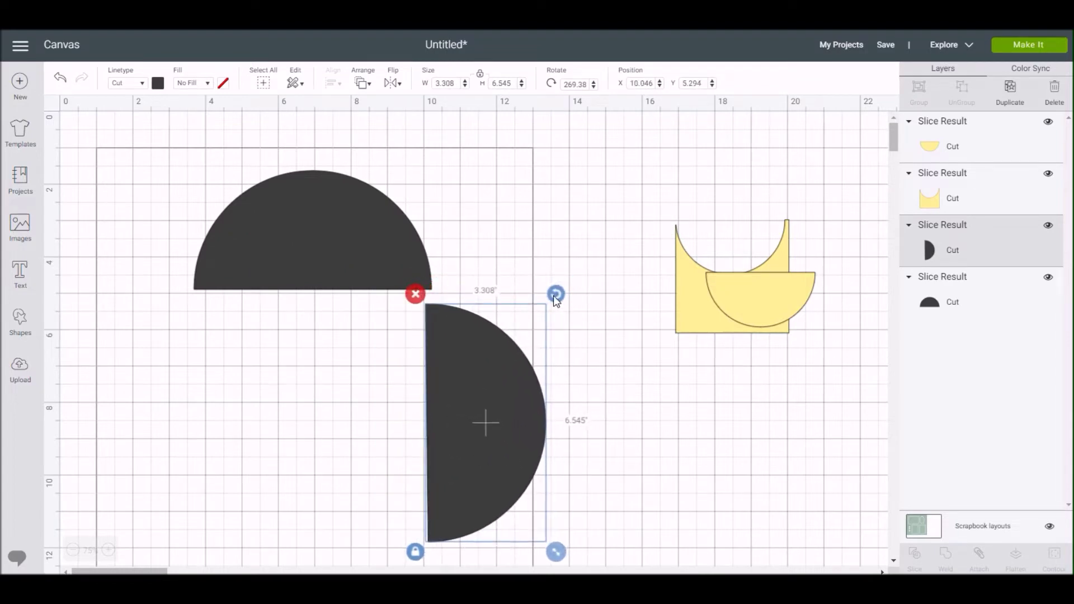
drag(557, 296, 559, 298)
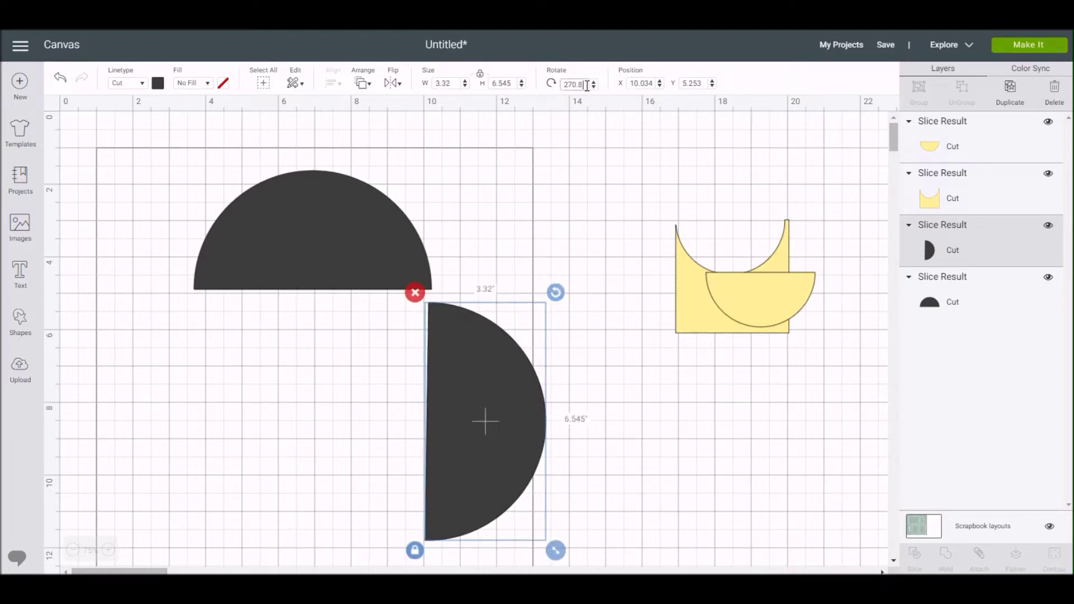
key(BackSpace)
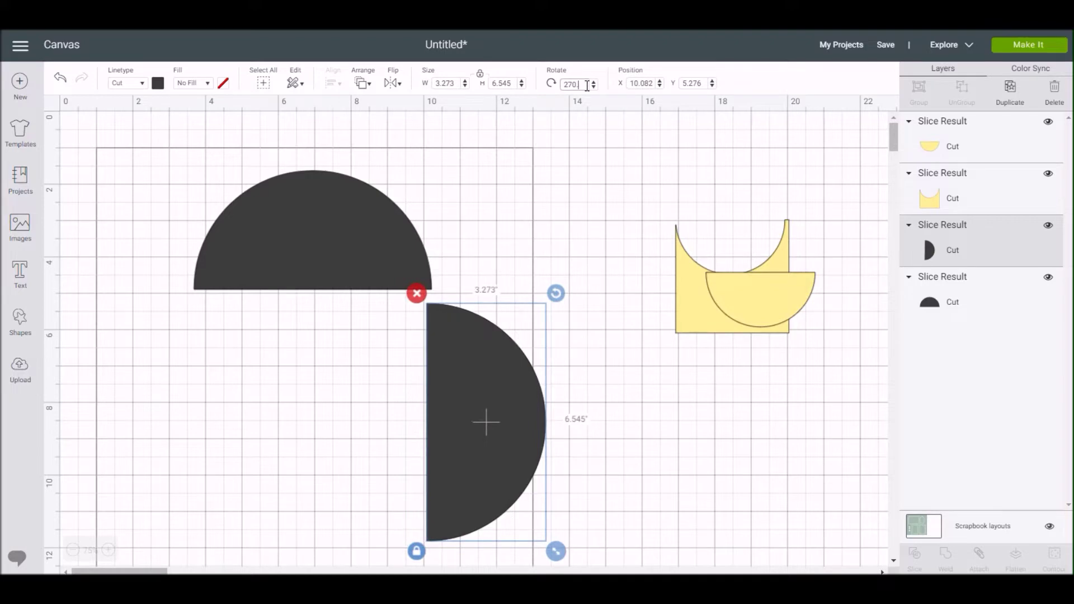
mouse_move(458, 463)
mouse_down()
mouse_move(487, 463)
mouse_move(477, 477)
mouse_move(461, 451)
mouse_up()
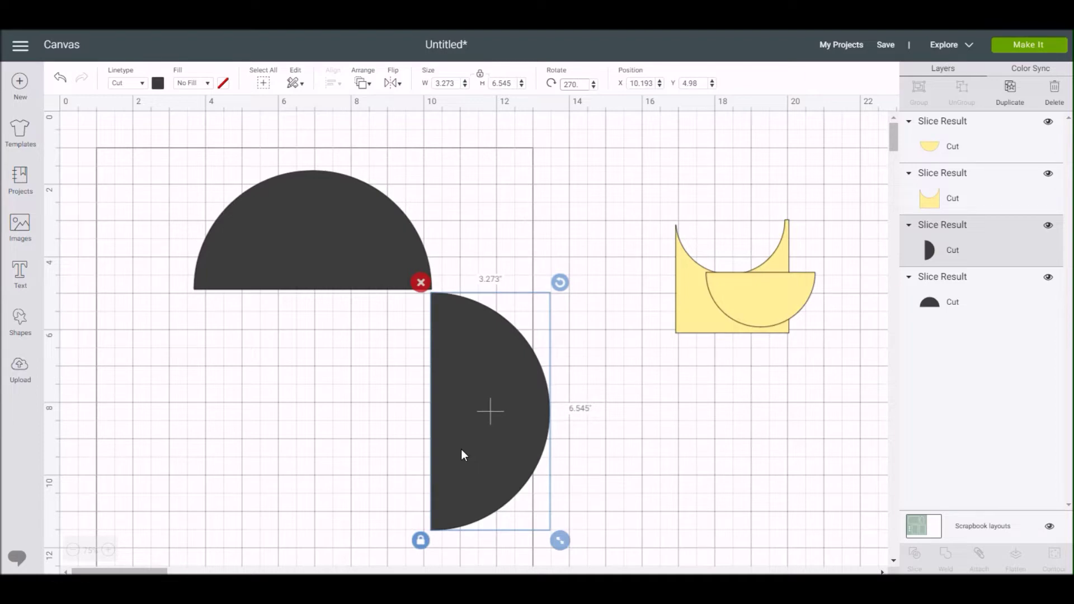
Duplicate the top half-circle, flip it vertically, and place it below the window.
click(390, 281)
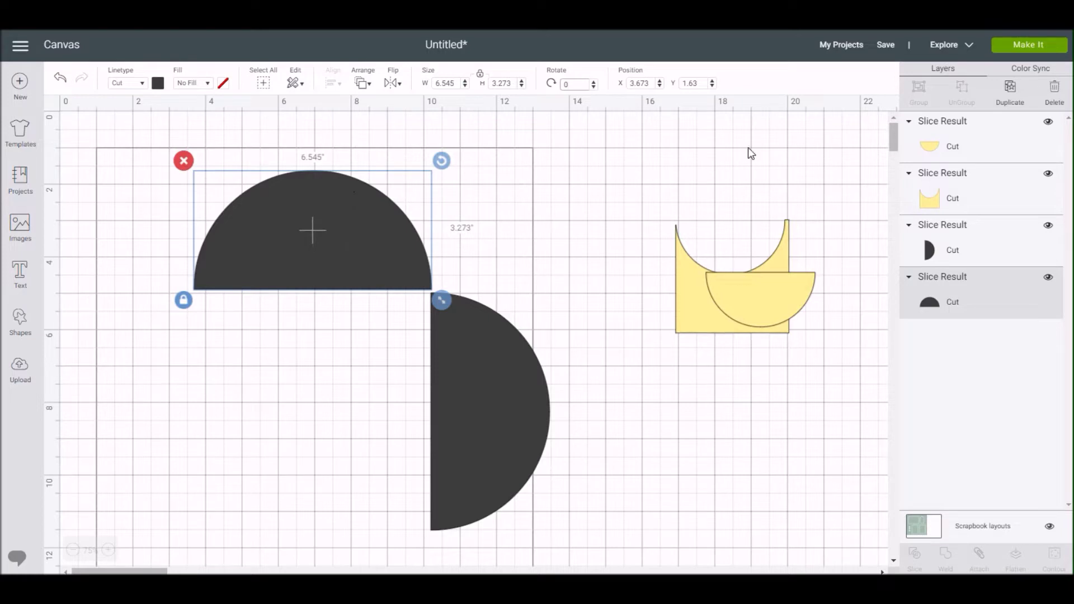
click(1008, 96)
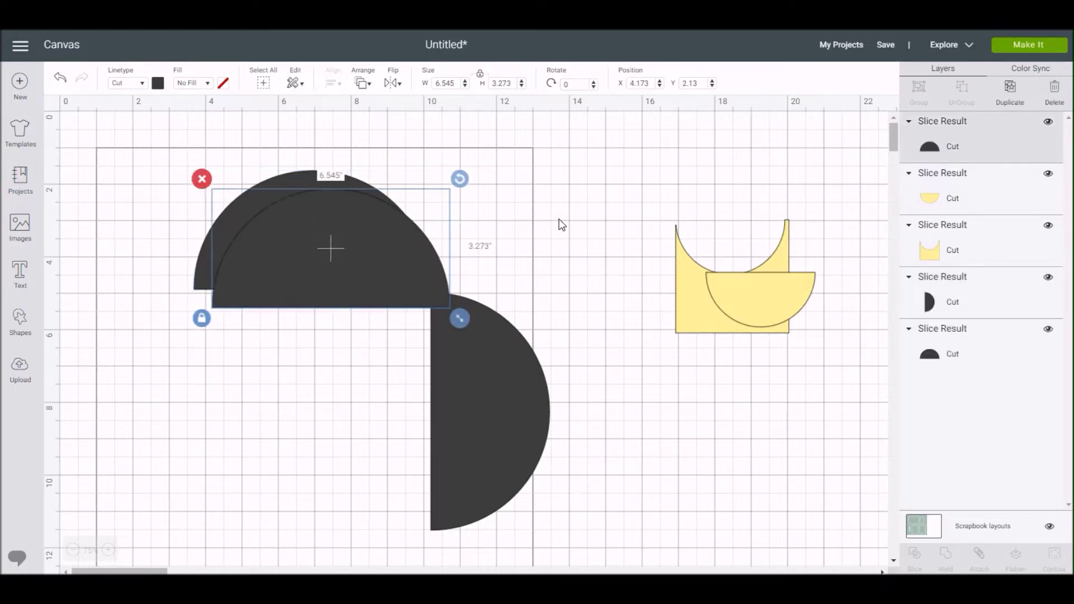
drag(337, 266, 278, 450)
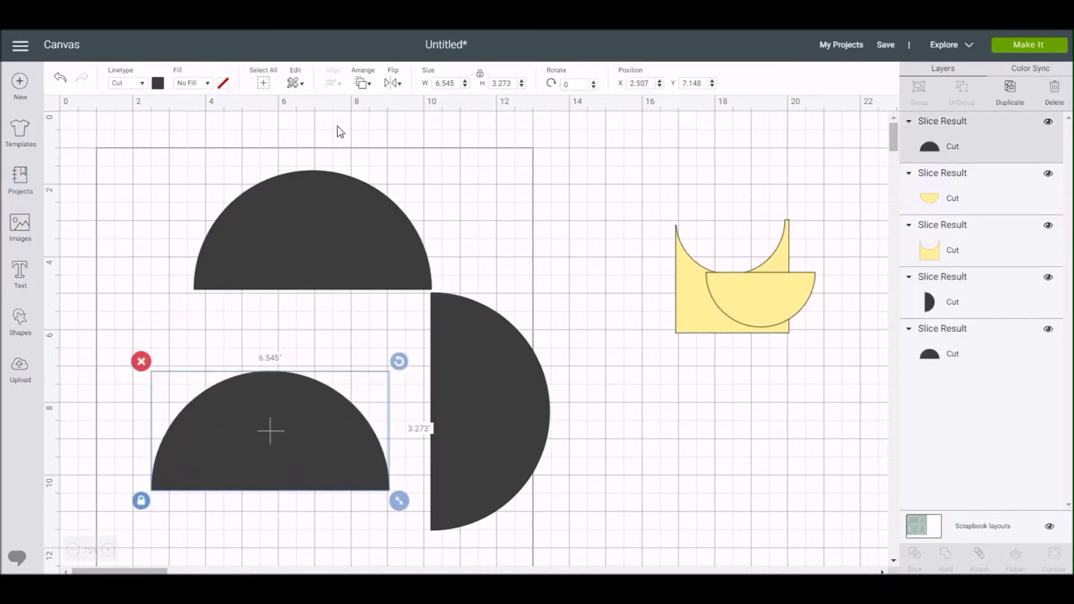
click(394, 83)
click(400, 127)
drag(319, 414, 355, 502)
scroll(314, 184, down, 1)
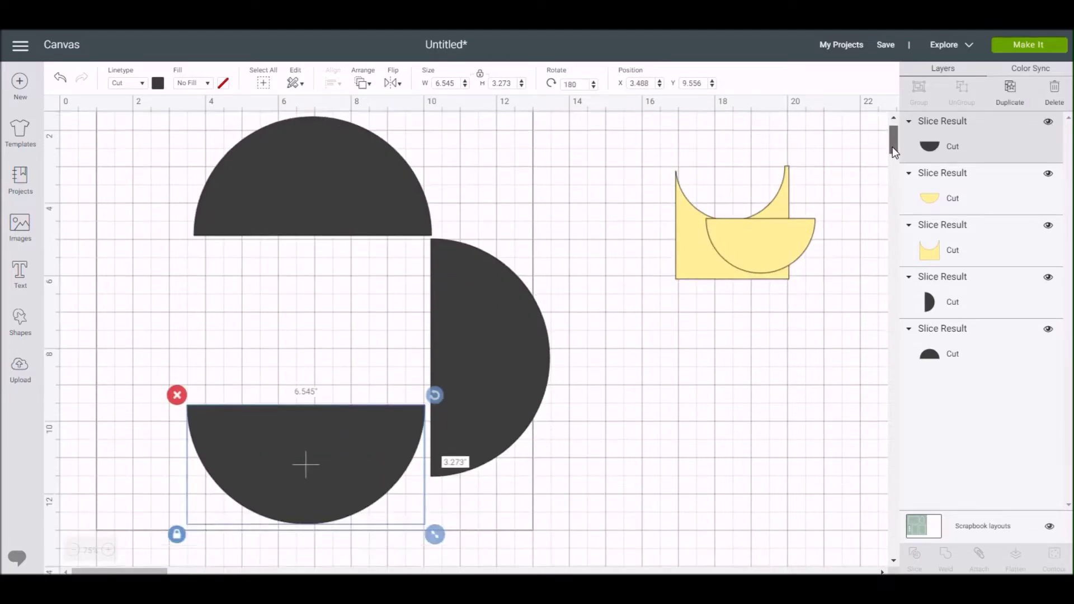
drag(315, 185, 301, 159)
drag(466, 424, 460, 387)
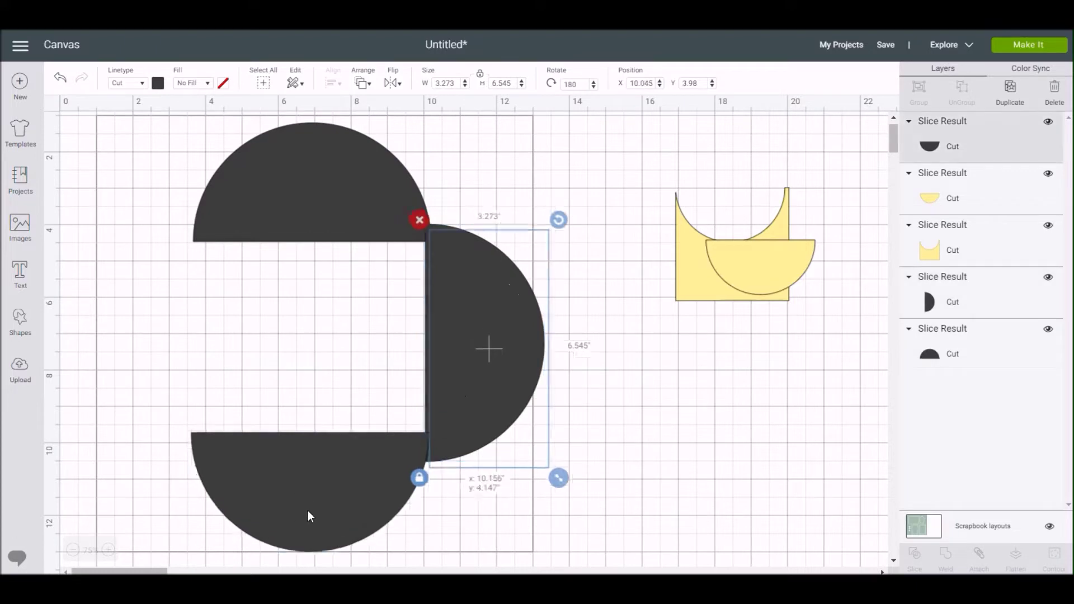
drag(307, 511, 300, 505)
Mirror a copy of the right half-circle for the left side, align all four, and delete yellow leftovers.
click(475, 347)
click(1010, 90)
drag(492, 358, 109, 363)
click(398, 83)
click(408, 106)
drag(310, 443, 317, 517)
drag(464, 387, 479, 400)
drag(145, 368, 144, 377)
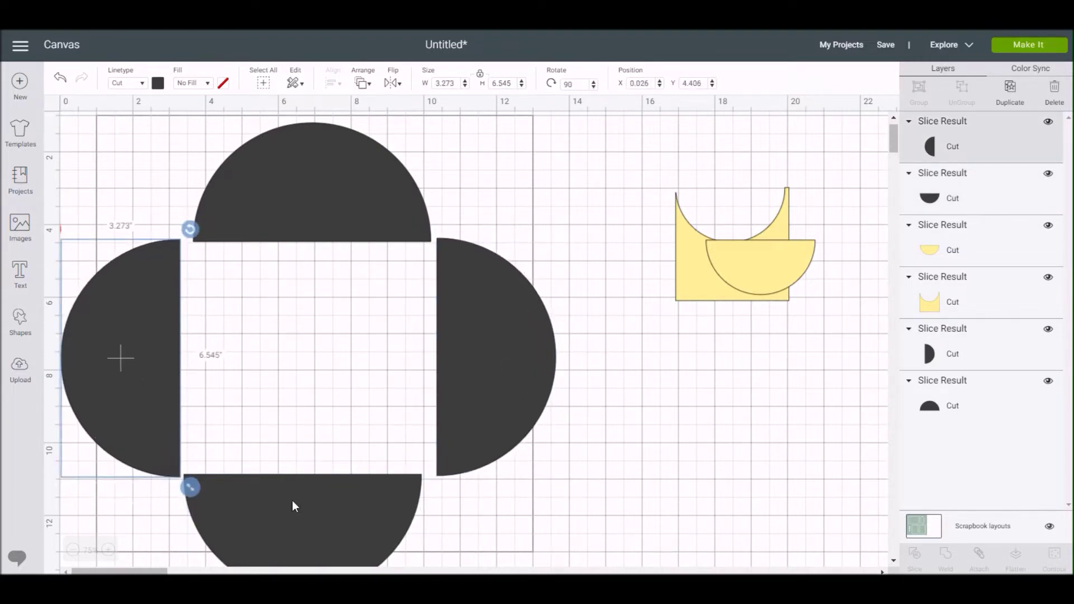
drag(292, 500, 301, 503)
drag(140, 370, 147, 374)
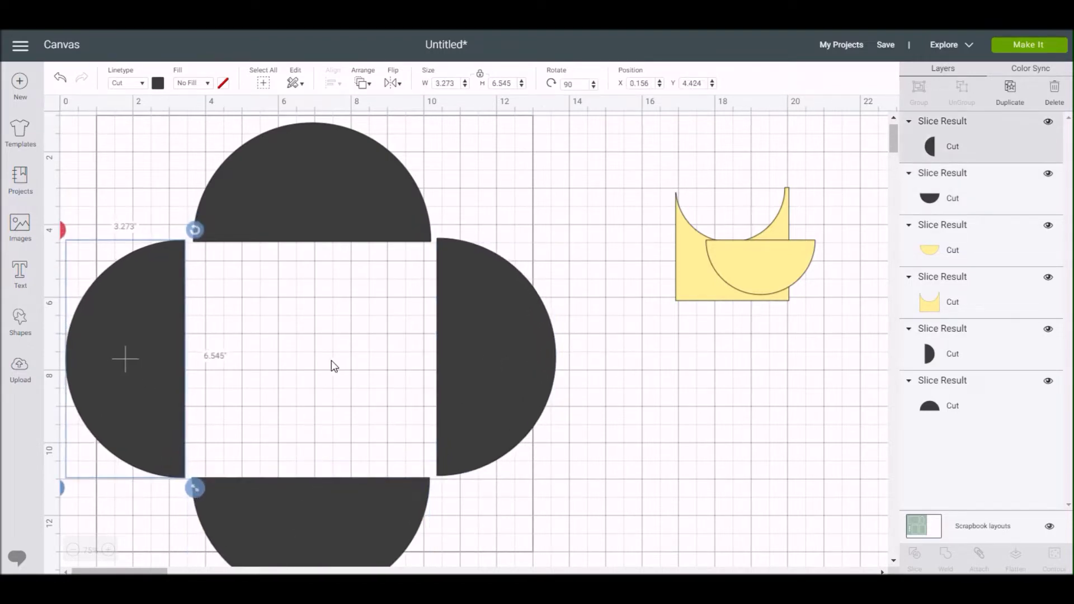
drag(660, 168, 839, 328)
key(Delete)
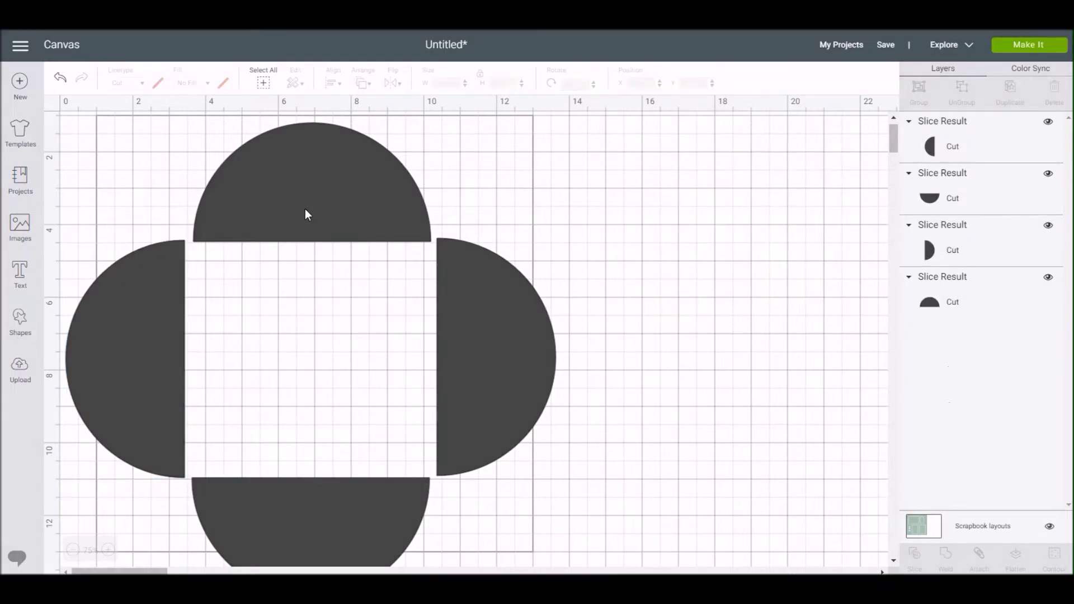
Shrink all four half-circles together to about 10.5 inches wide, shifting them slightly right.
click(264, 83)
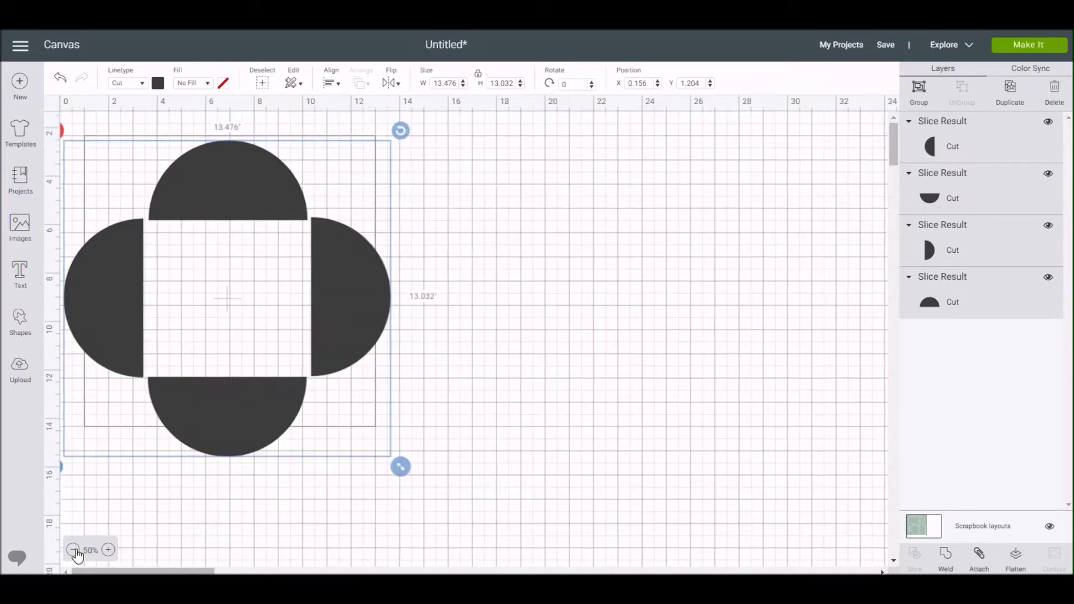
drag(401, 476, 347, 431)
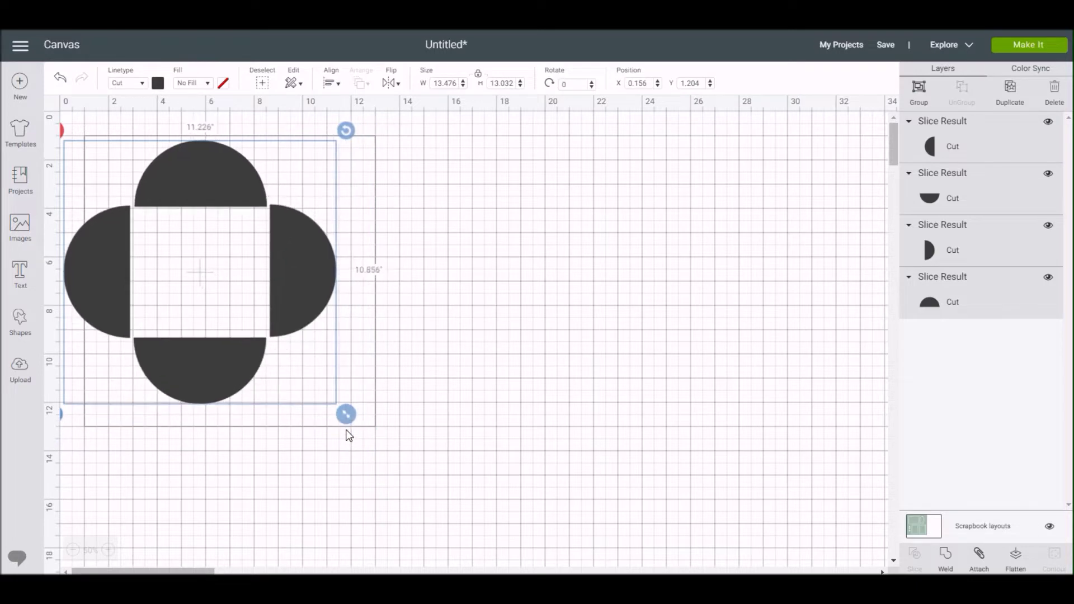
drag(219, 301, 257, 323)
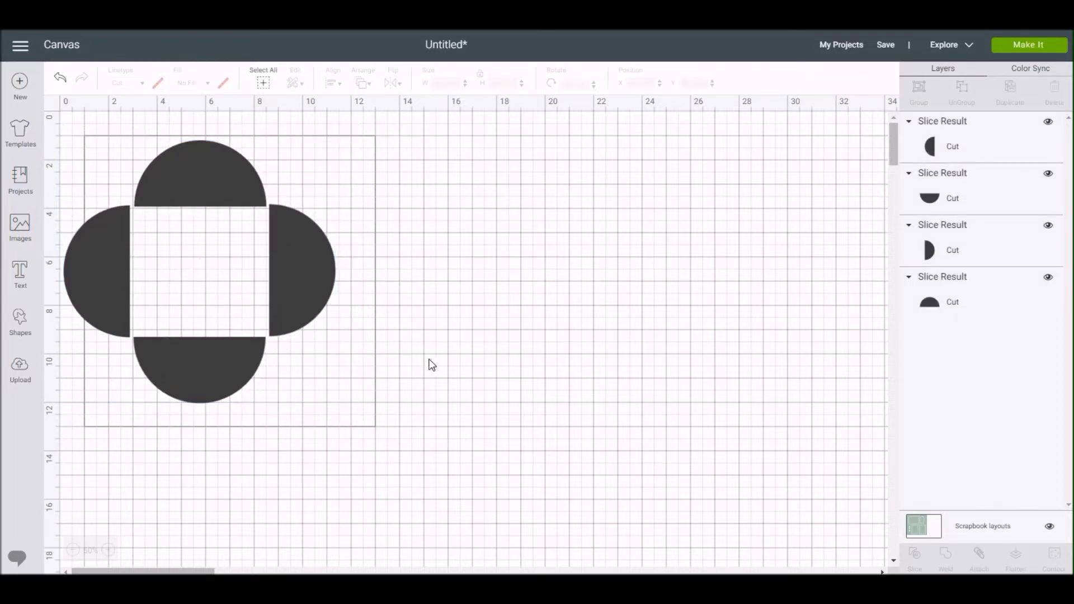
click(258, 80)
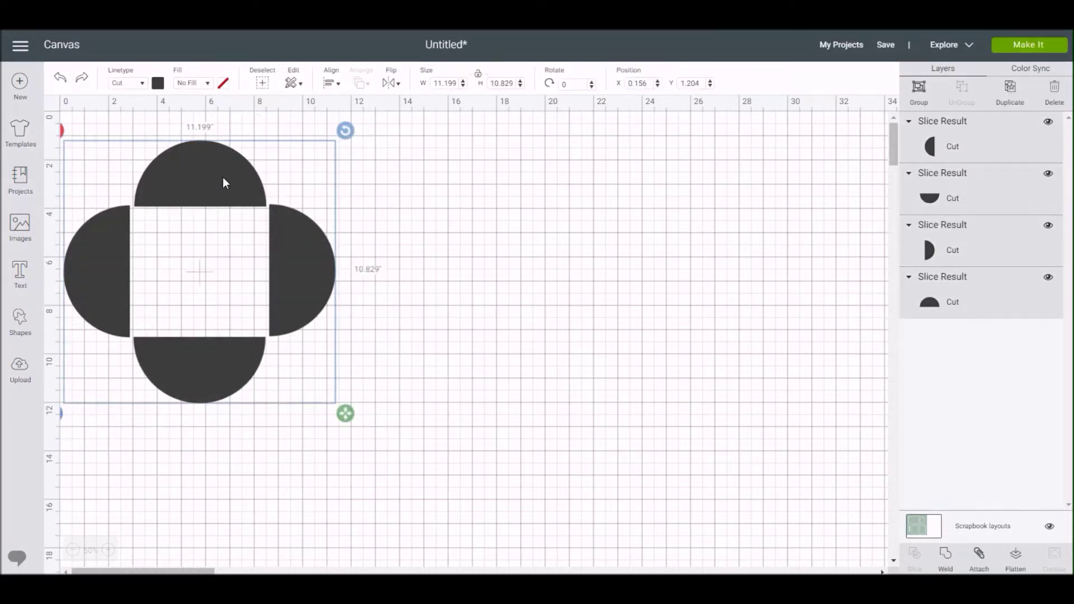
drag(223, 172, 245, 206)
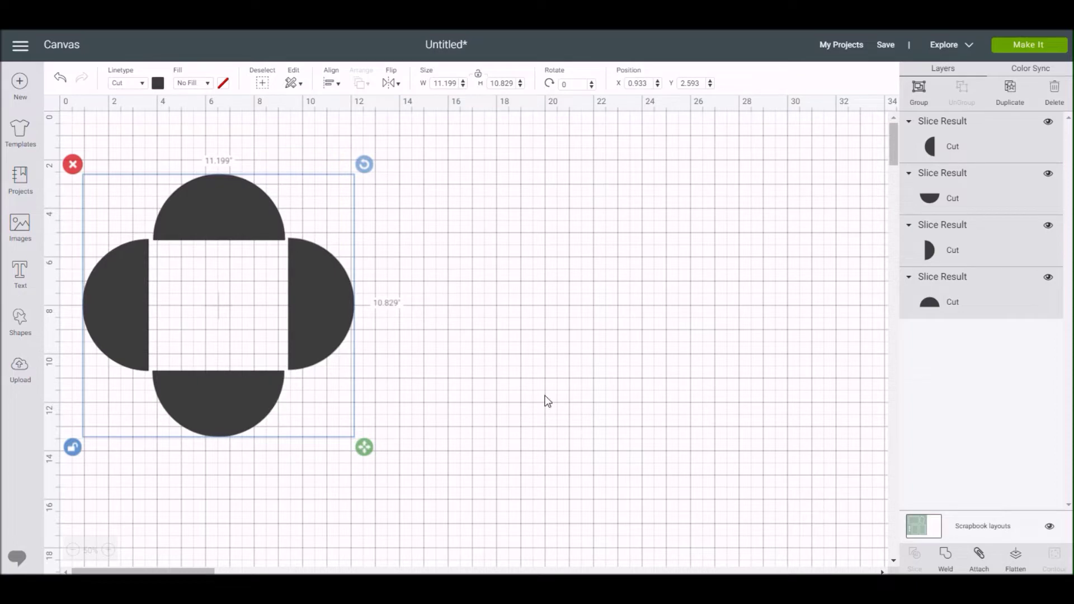
click(112, 551)
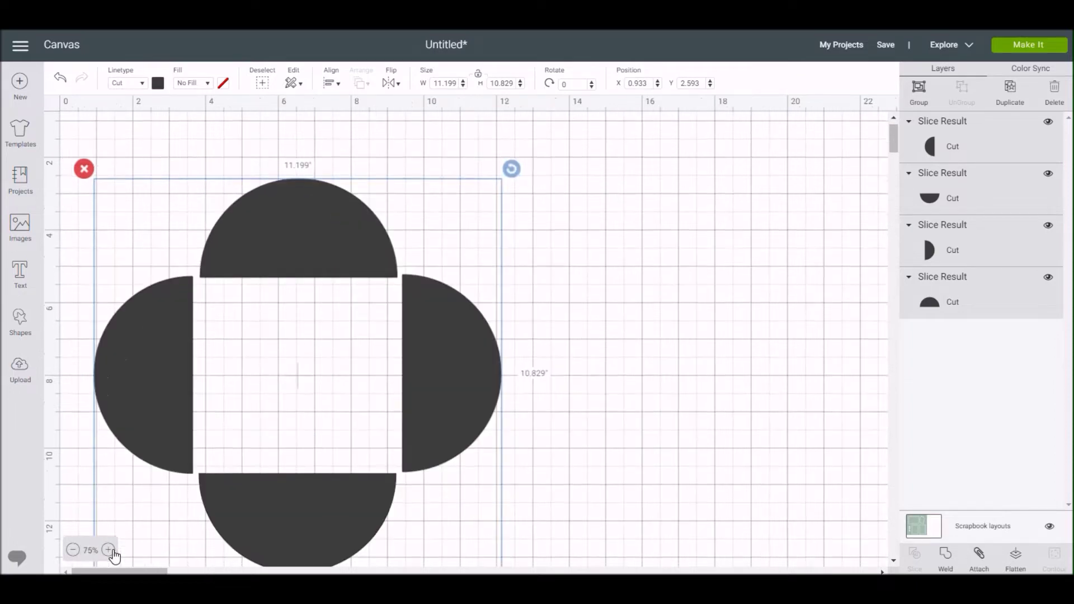
drag(897, 150, 897, 152)
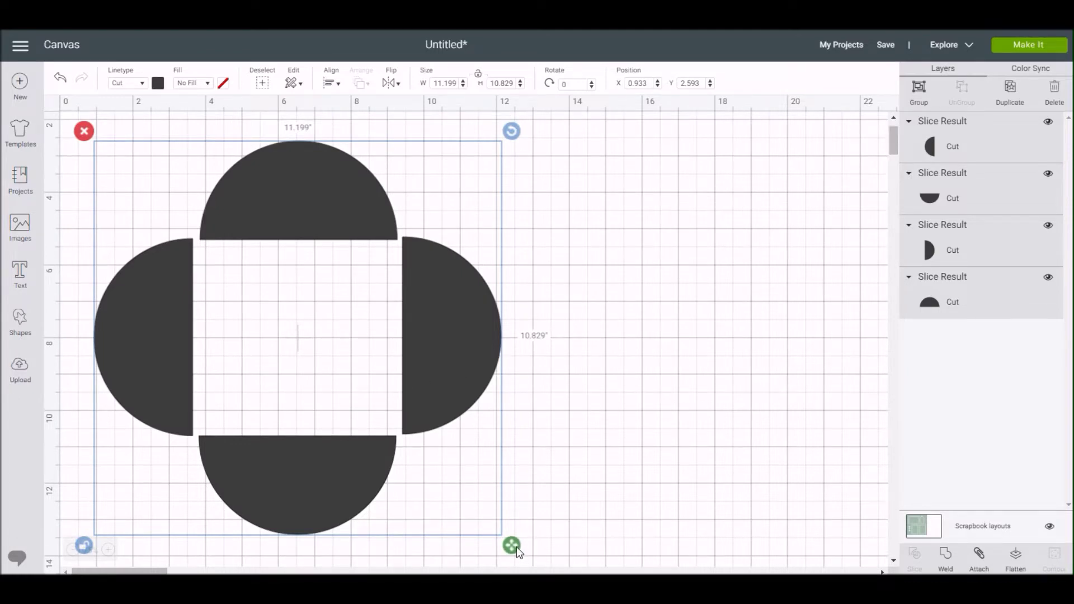
drag(517, 547, 465, 501)
drag(369, 410, 395, 437)
click(586, 467)
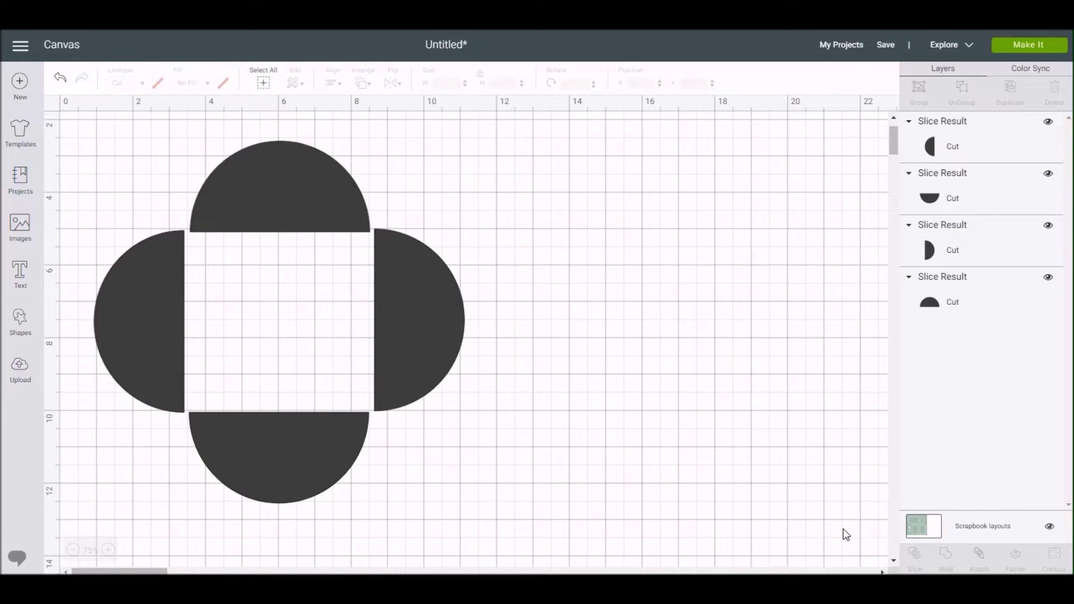
click(987, 526)
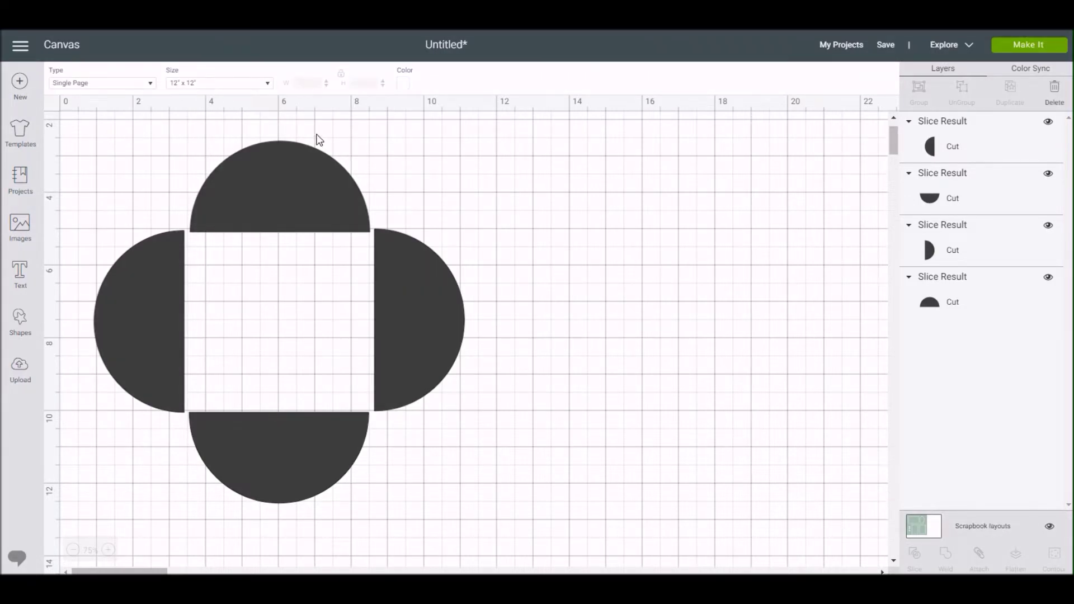
Change the page canvas colour to light blue.
click(401, 81)
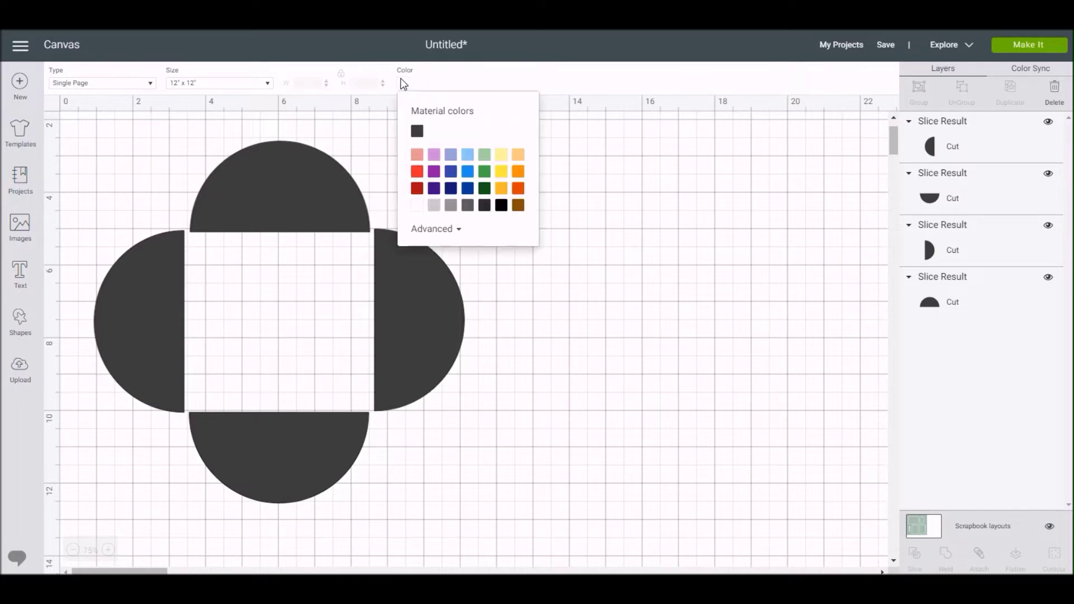
click(469, 156)
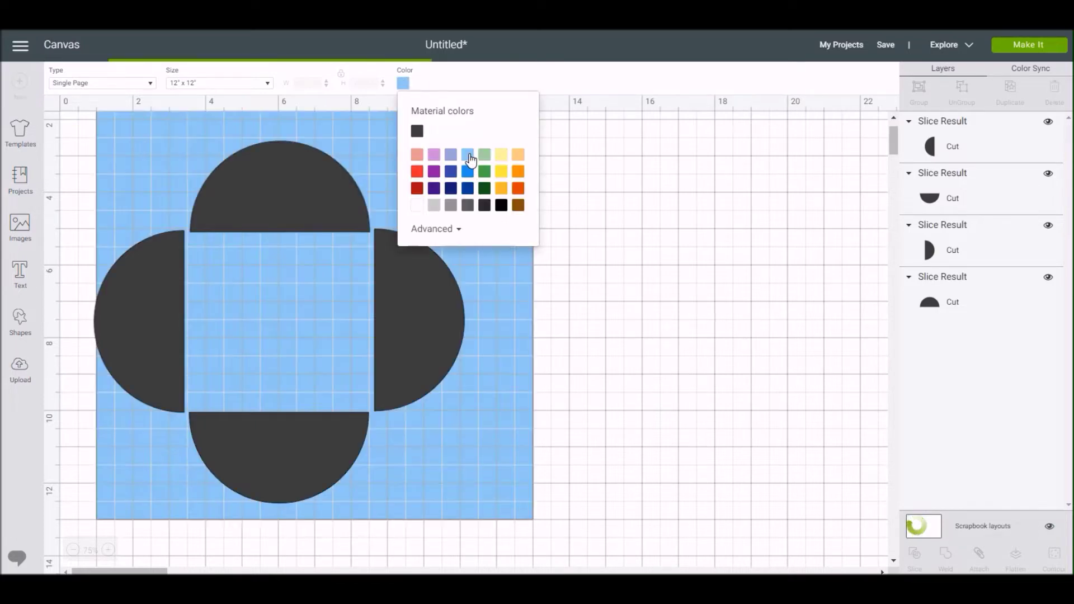
click(622, 324)
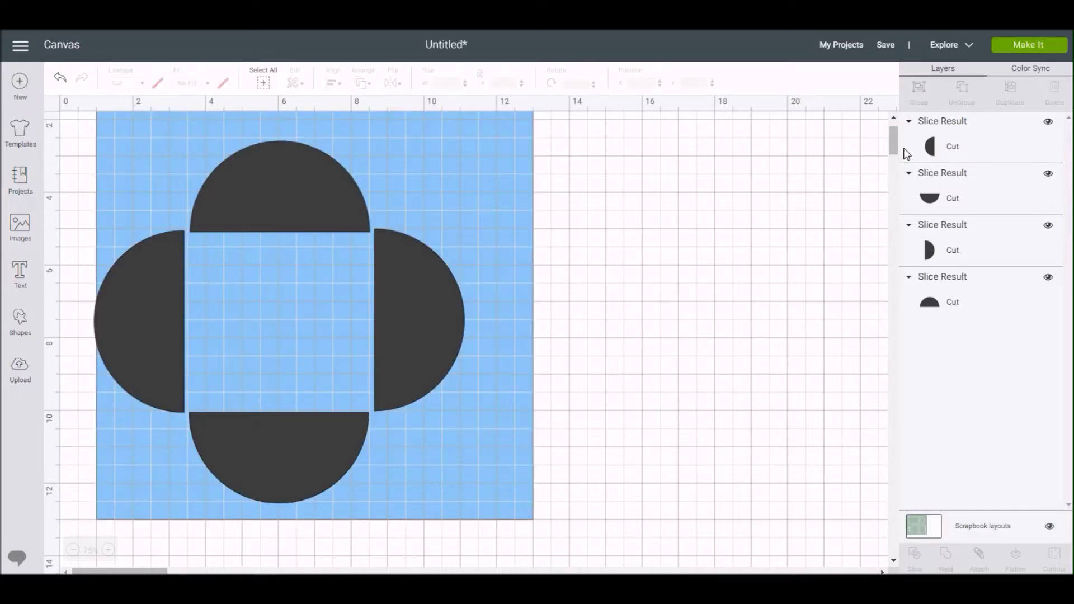
scroll(892, 136, up, 2)
scroll(892, 136, down, 1)
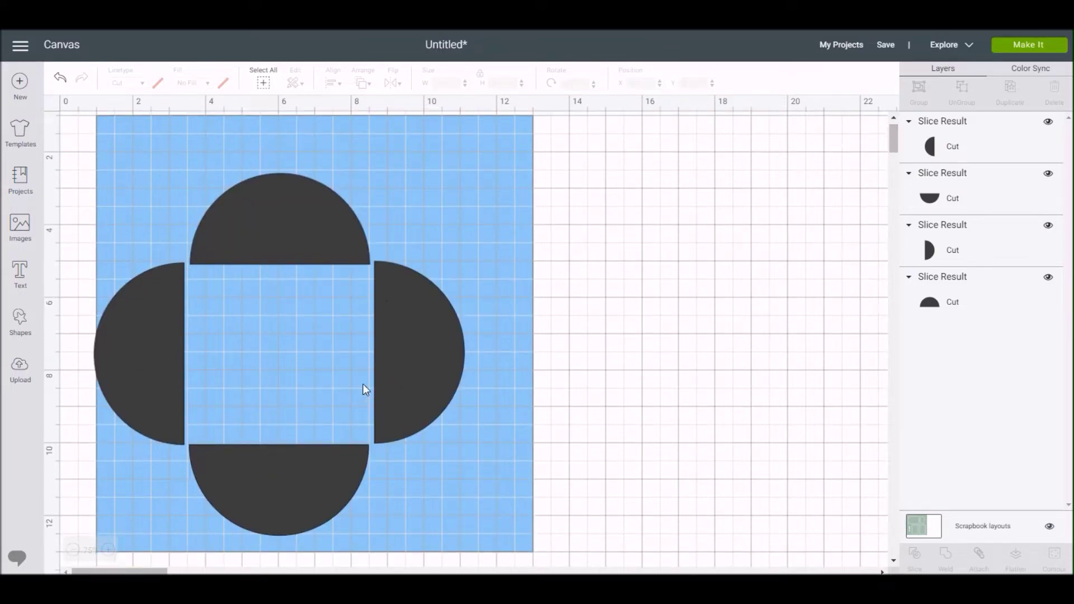
Group the four half-circles and enlarge the group to about 11.6 by 11.3 inches.
click(263, 84)
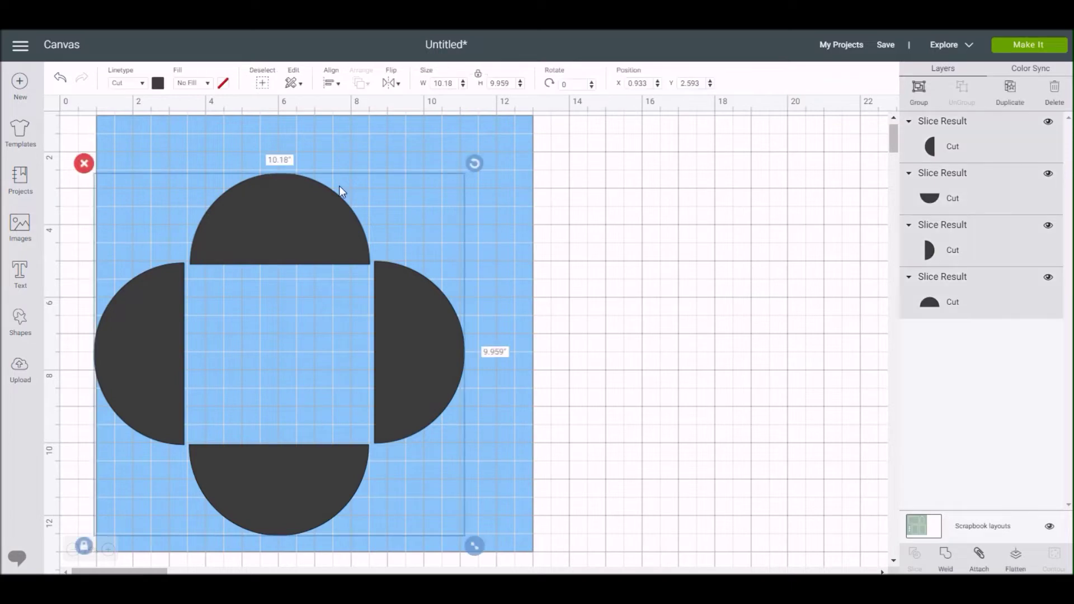
drag(475, 545, 503, 567)
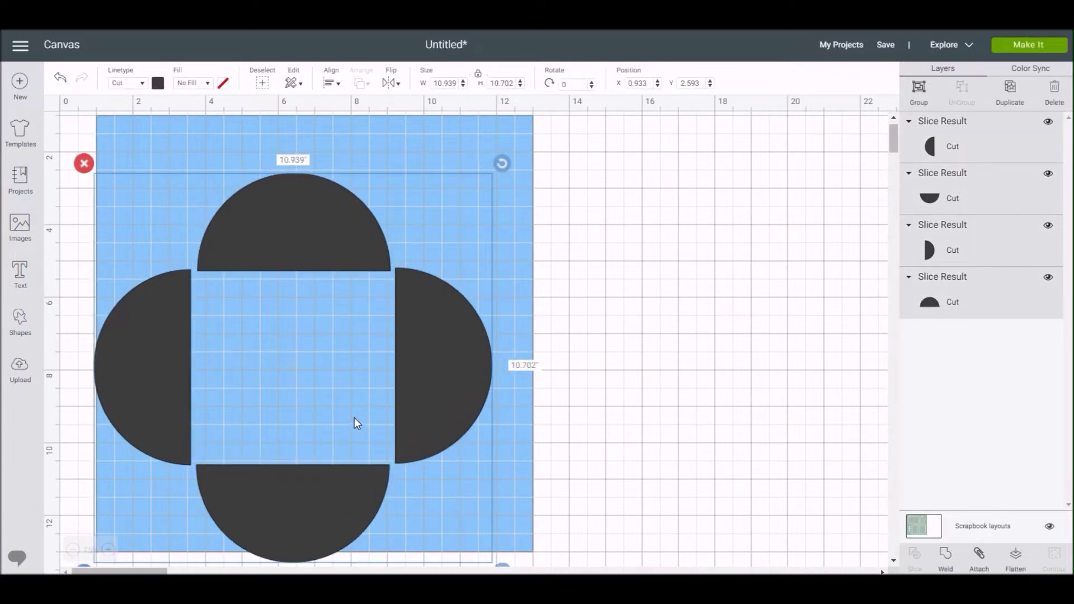
click(619, 434)
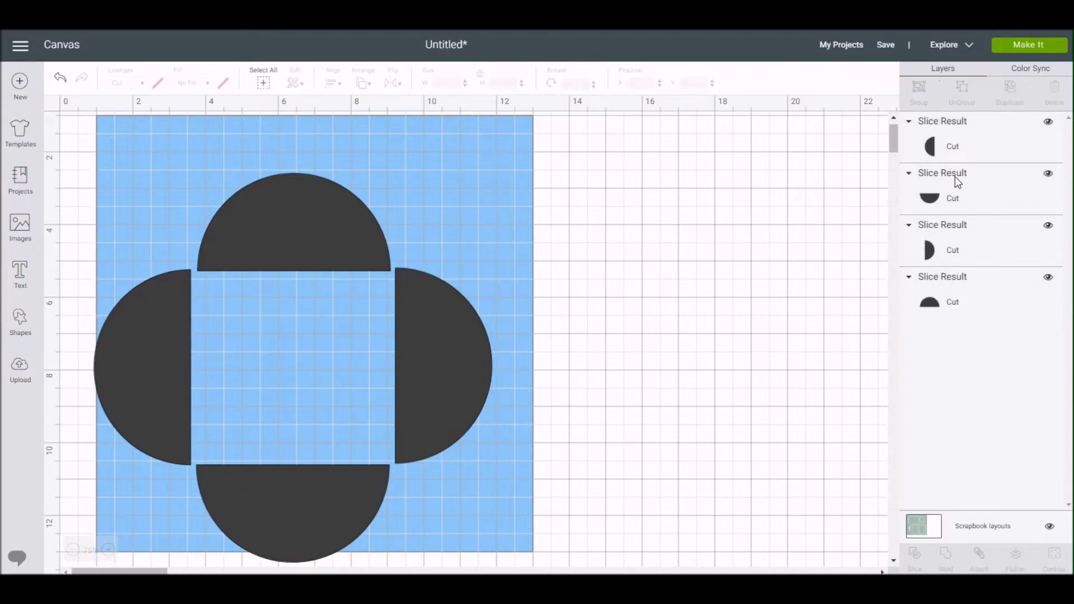
click(263, 83)
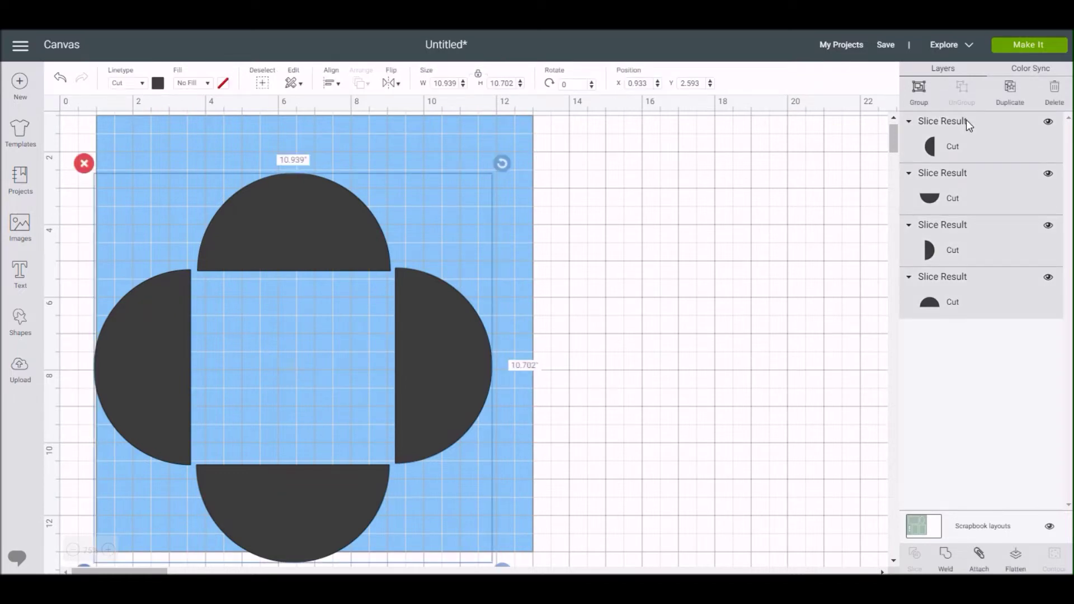
click(920, 91)
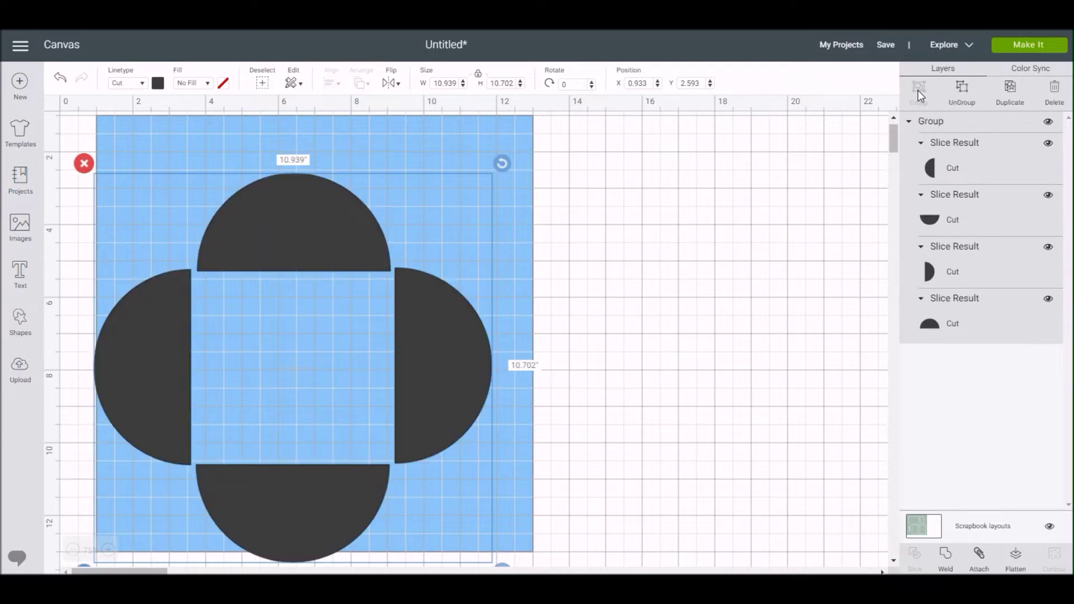
drag(404, 427, 427, 393)
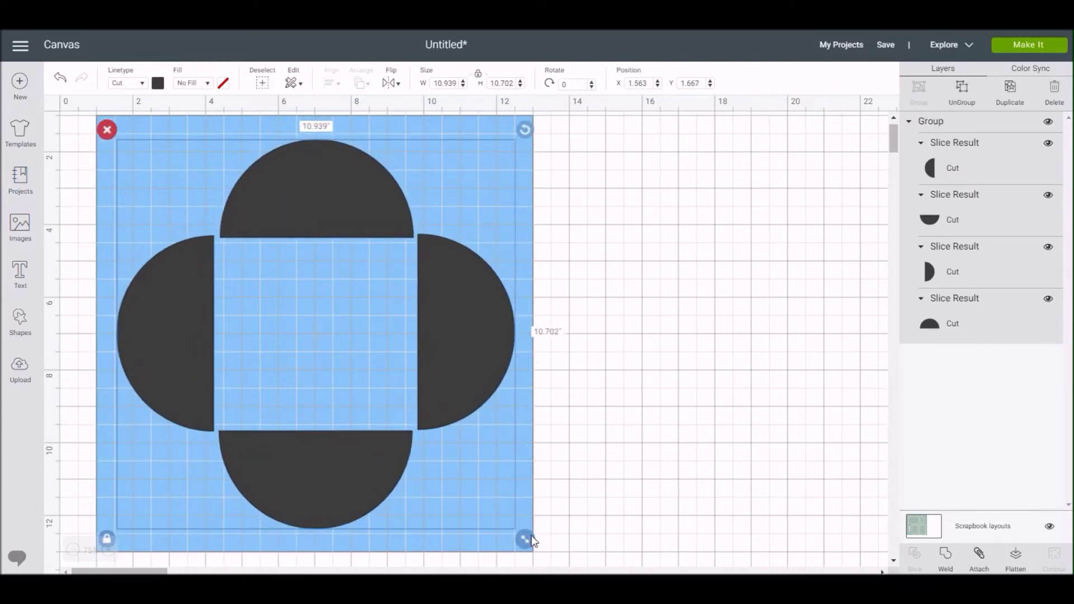
drag(526, 541, 554, 556)
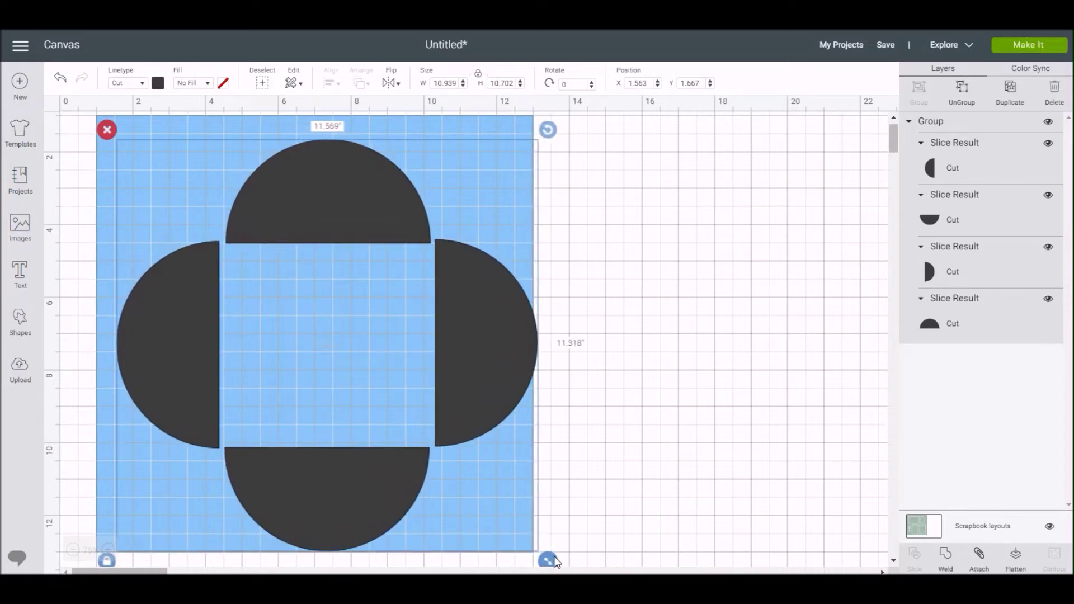
drag(351, 468, 348, 468)
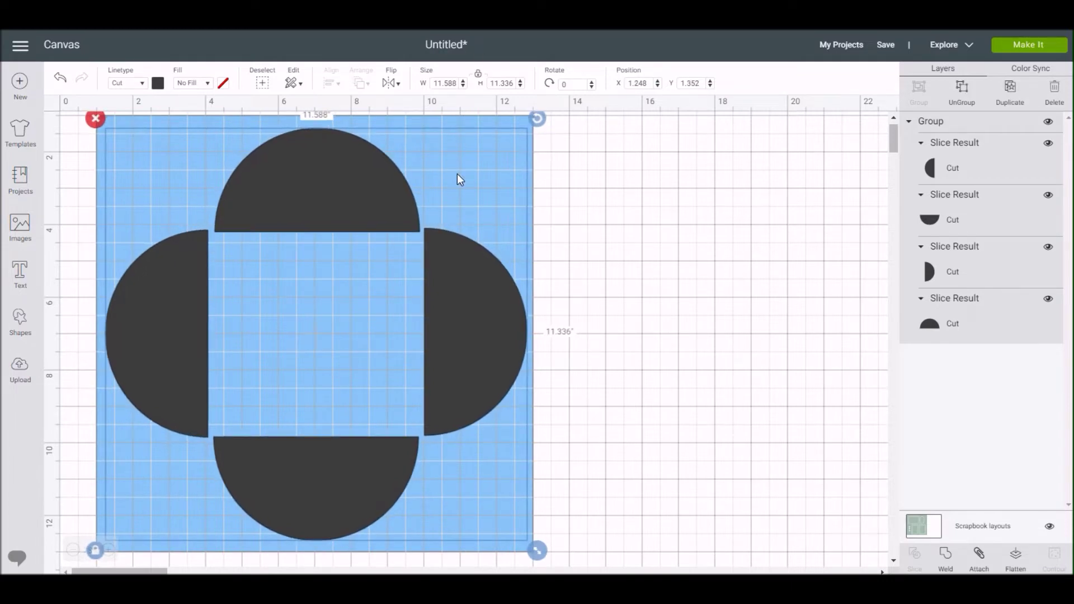
click(620, 229)
Ungroup the half-circles and nudge the top, bottom, left and right pieces toward the window.
click(326, 183)
click(962, 89)
click(308, 167)
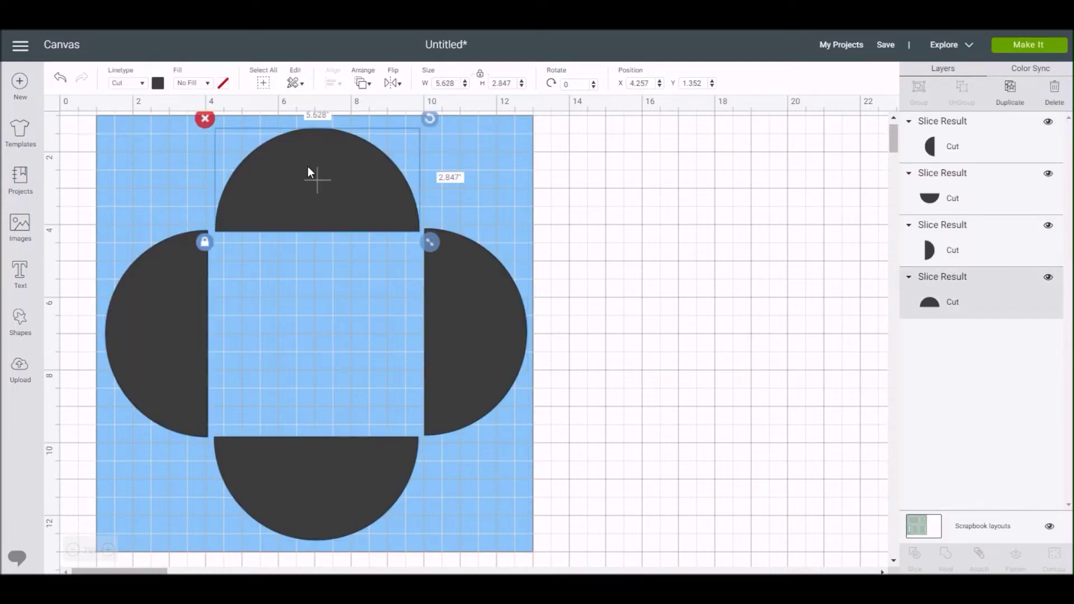
drag(307, 167, 307, 157)
click(299, 454)
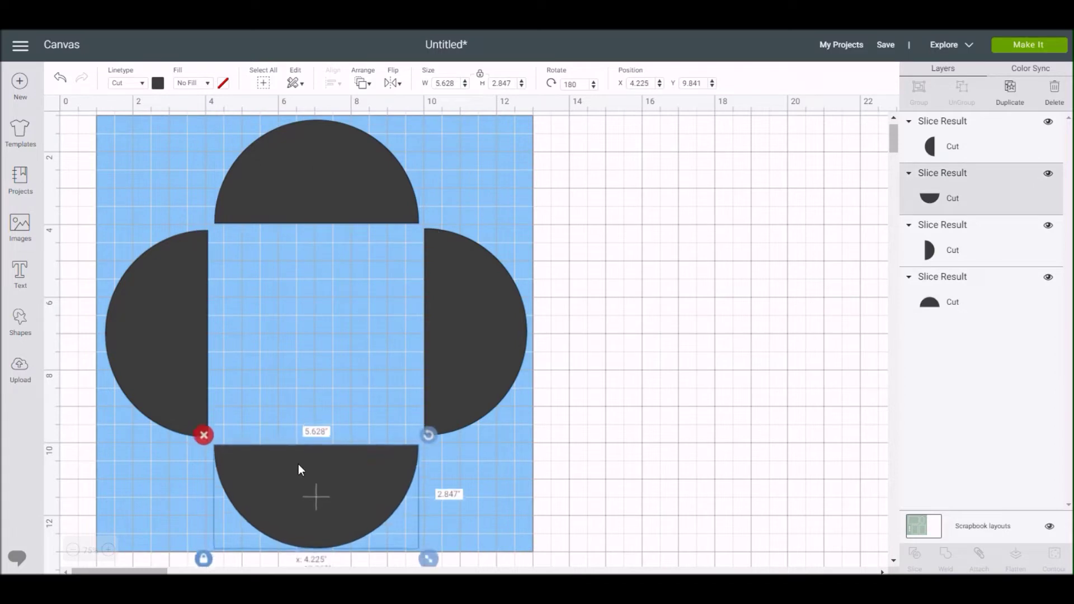
drag(299, 465, 299, 462)
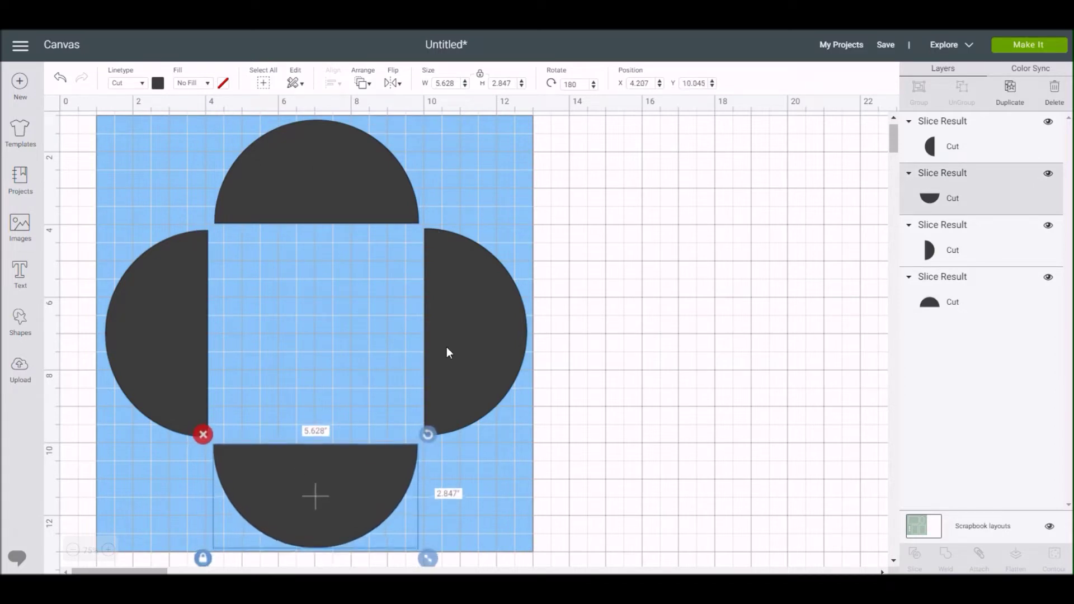
drag(447, 348, 455, 351)
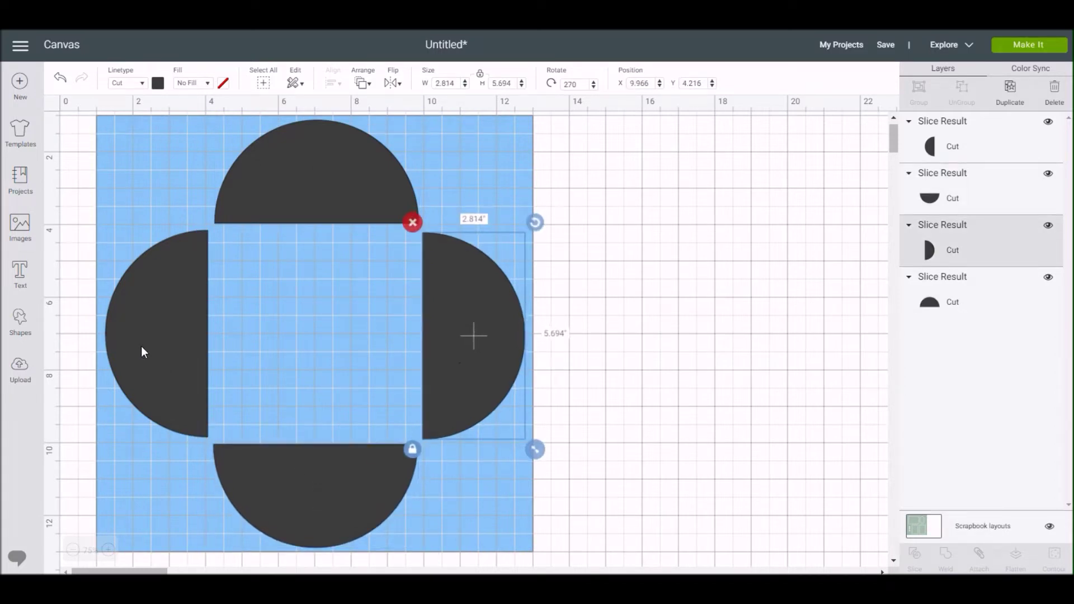
drag(166, 345, 168, 348)
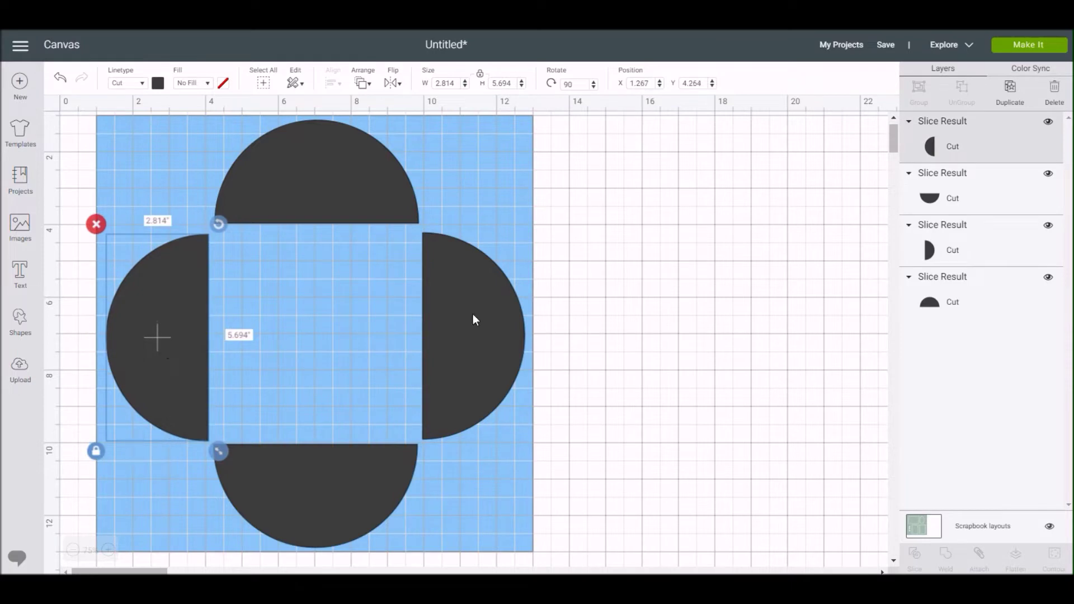
click(596, 328)
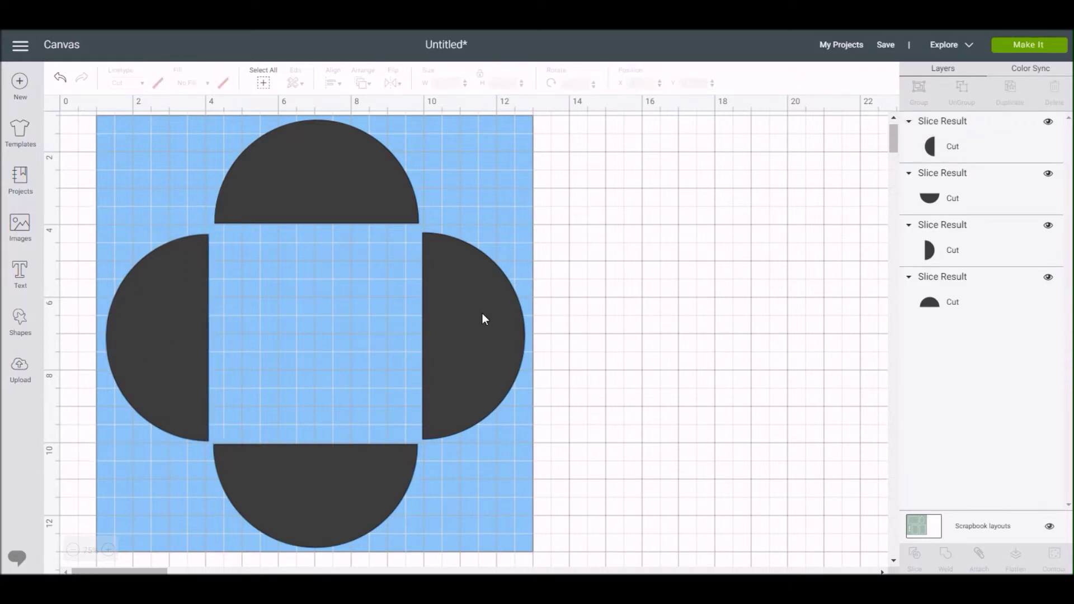
drag(345, 184, 344, 191)
click(590, 397)
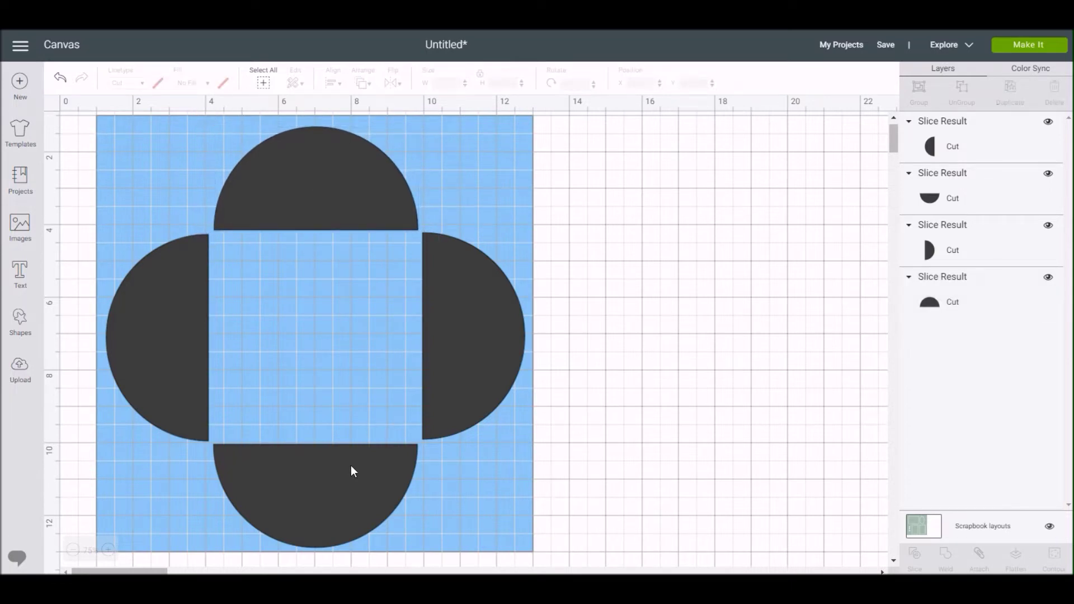
drag(351, 465, 350, 462)
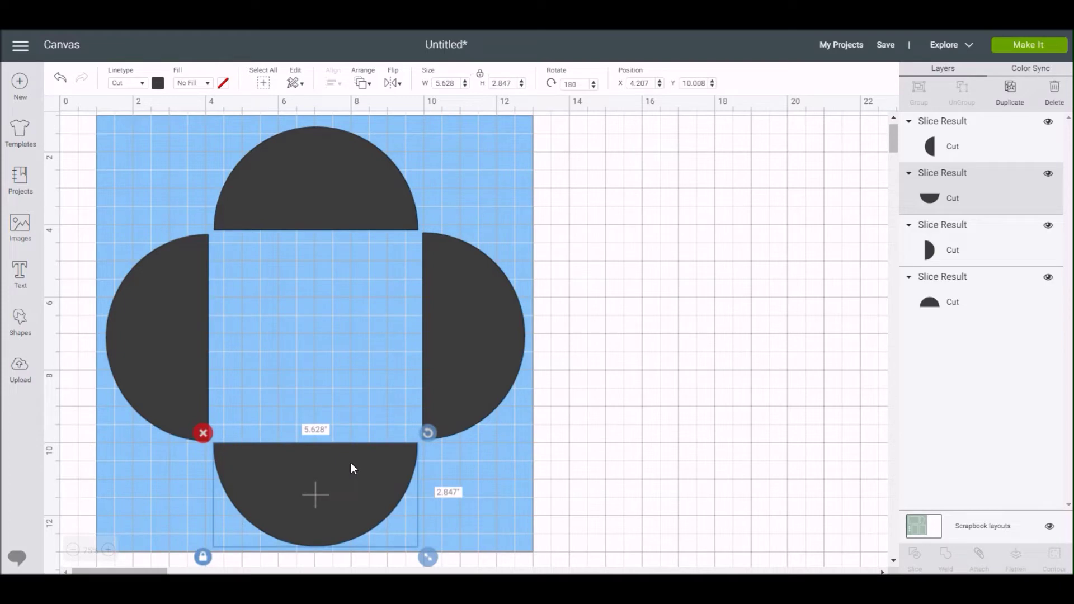
Set the top half-circle's X position to 4.207 to match the bottom piece.
click(351, 225)
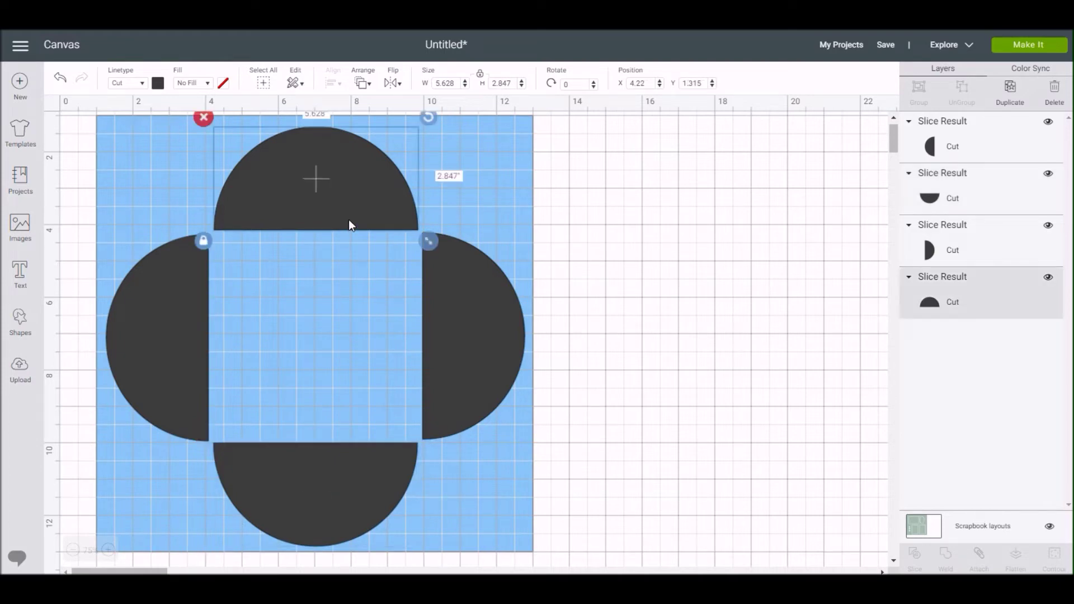
click(315, 479)
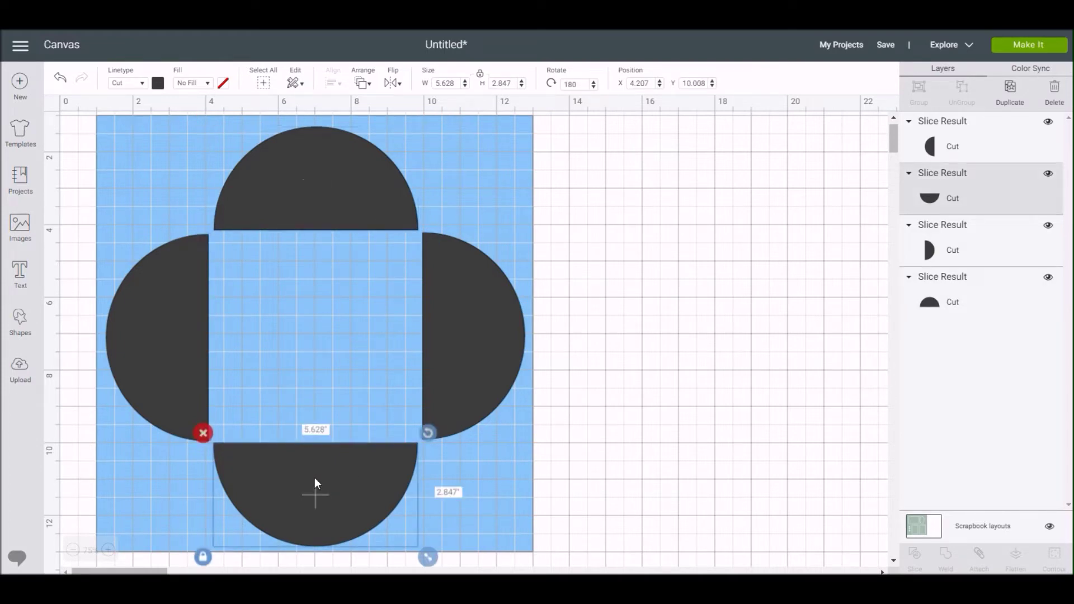
click(326, 199)
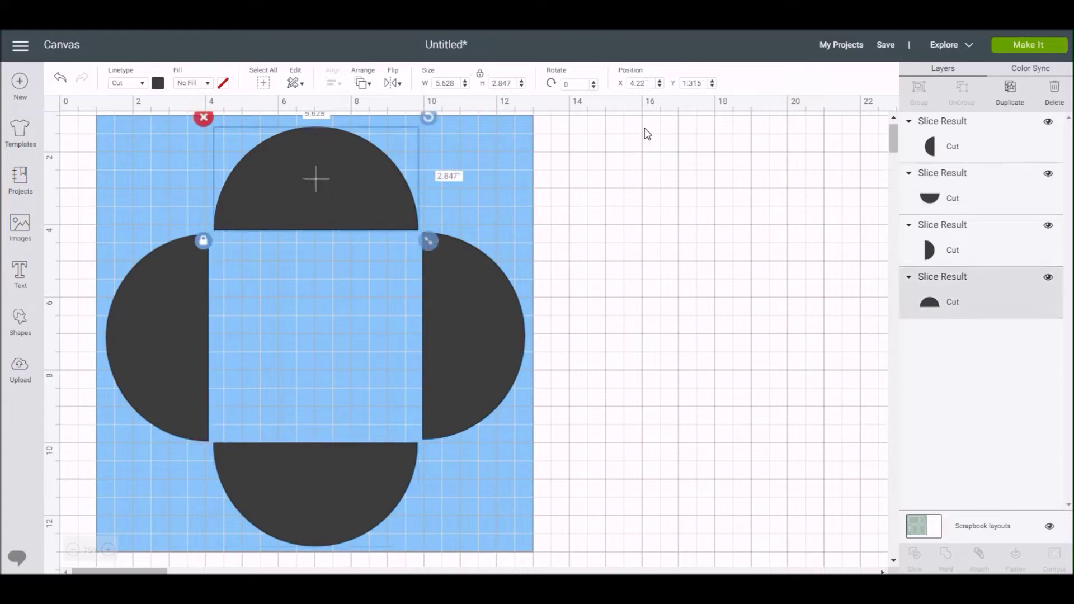
click(648, 83)
text(4.207)
key(Return)
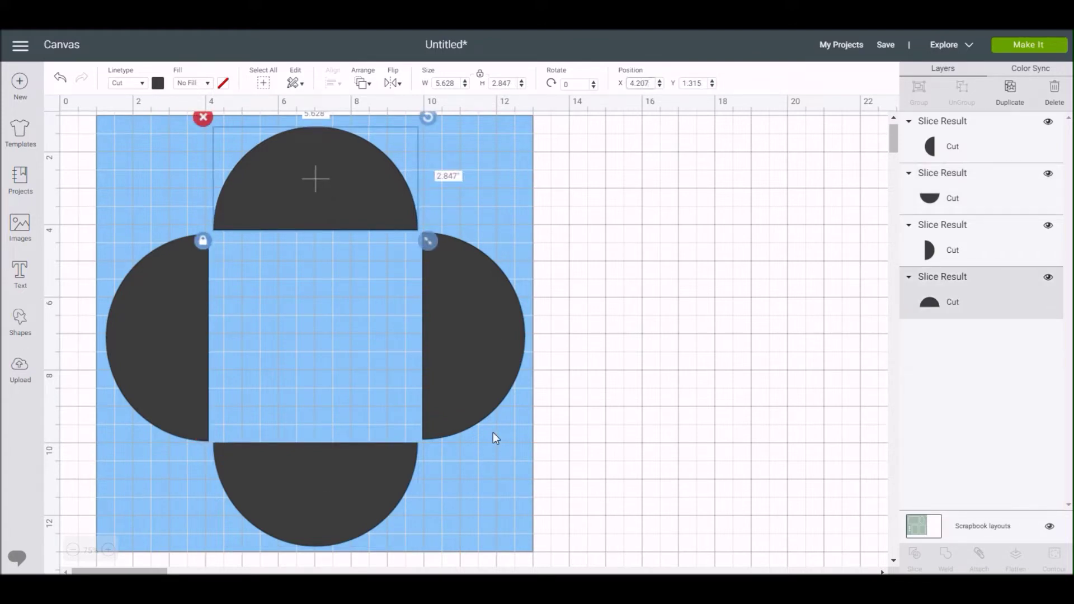
Set the right half-circle's Y position to 4.264 to match the left piece.
click(444, 333)
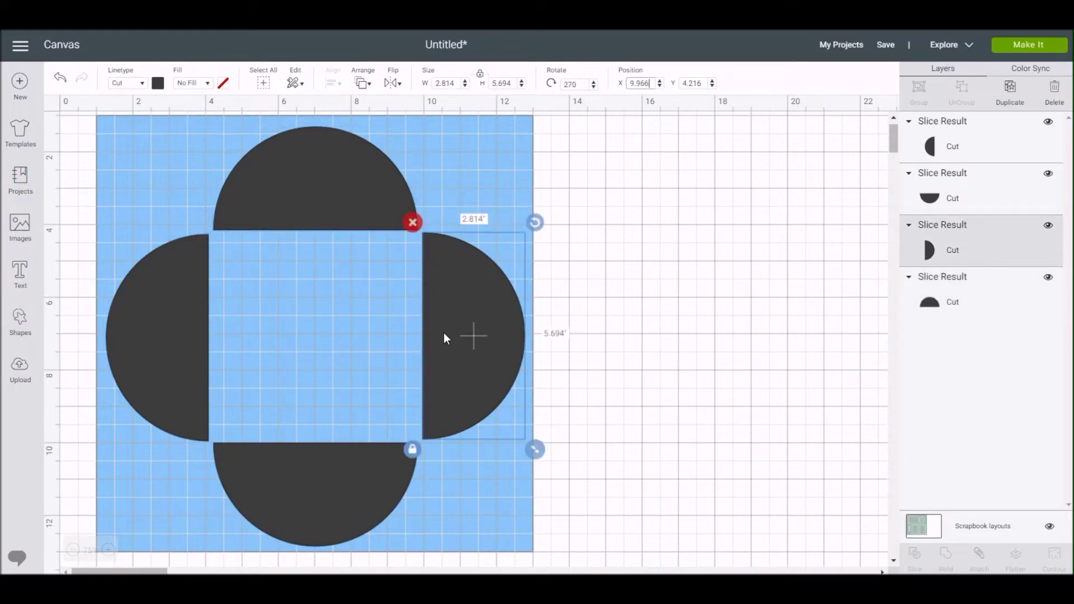
click(152, 360)
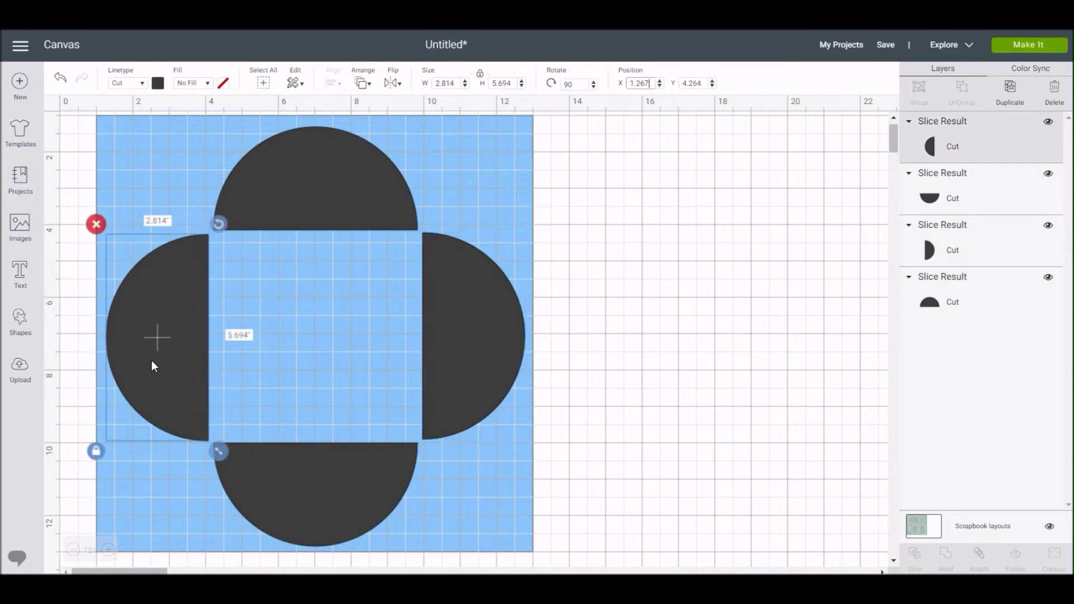
click(504, 335)
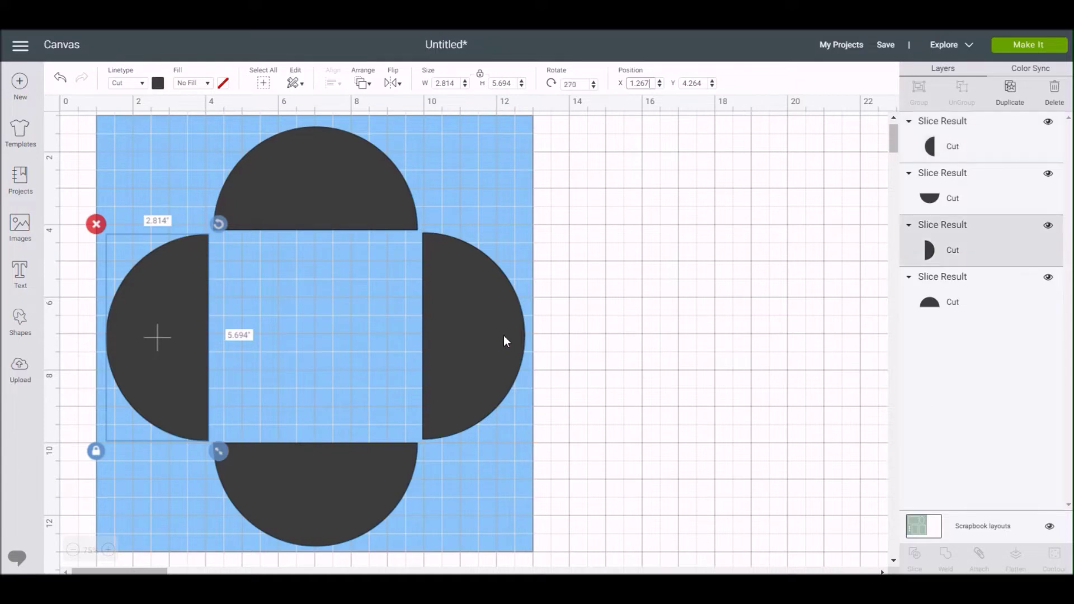
click(704, 82)
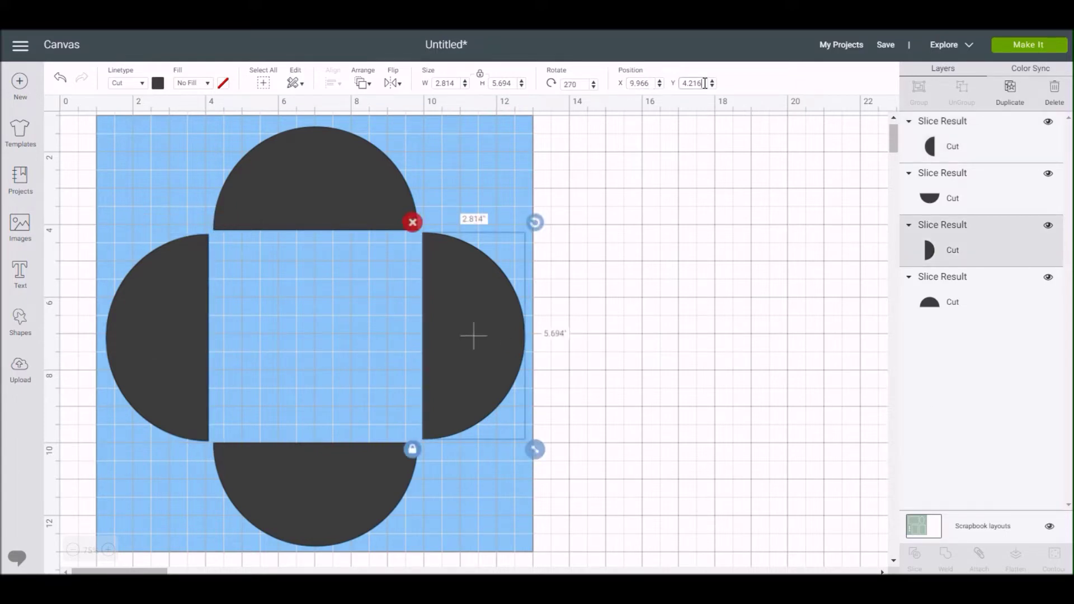
key(BackSpace)
key(BackSpace)
text(64)
key(Return)
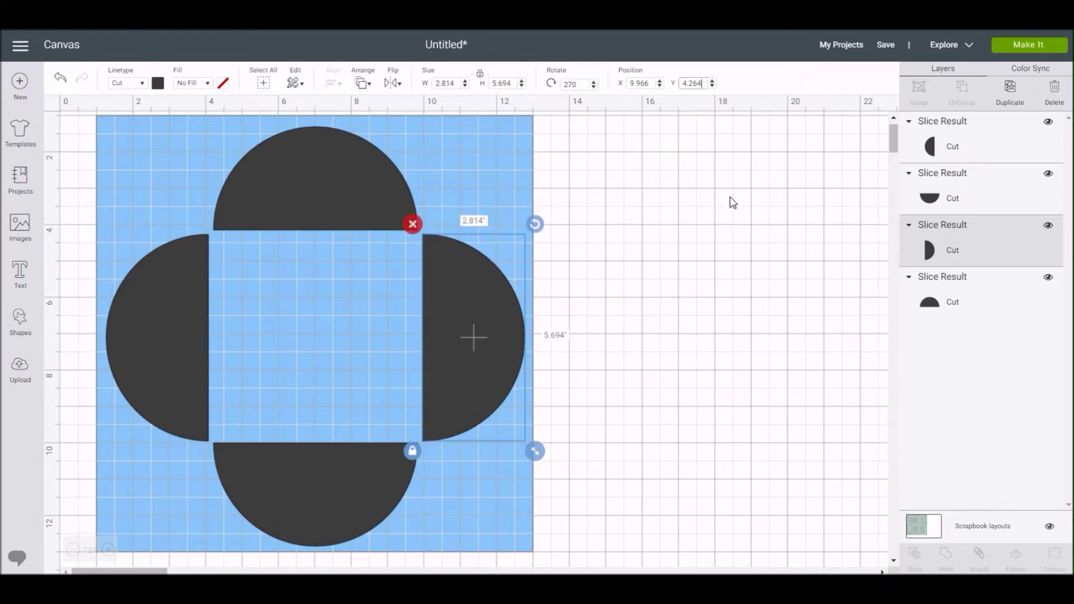
Fine-tune the top half-circle's vertical position against the window.
click(664, 310)
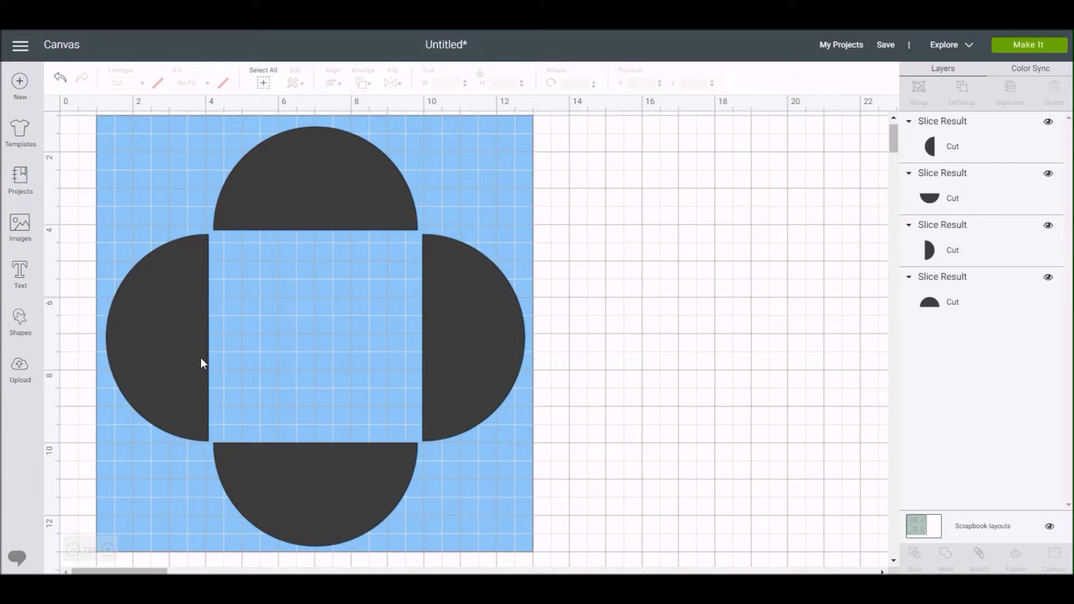
click(307, 204)
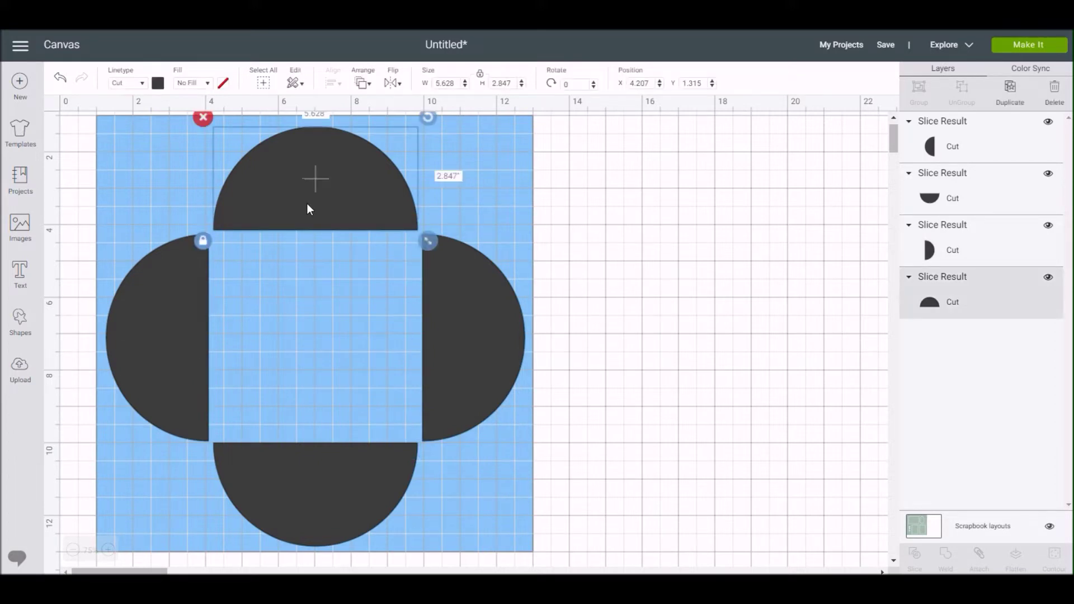
key(Down)
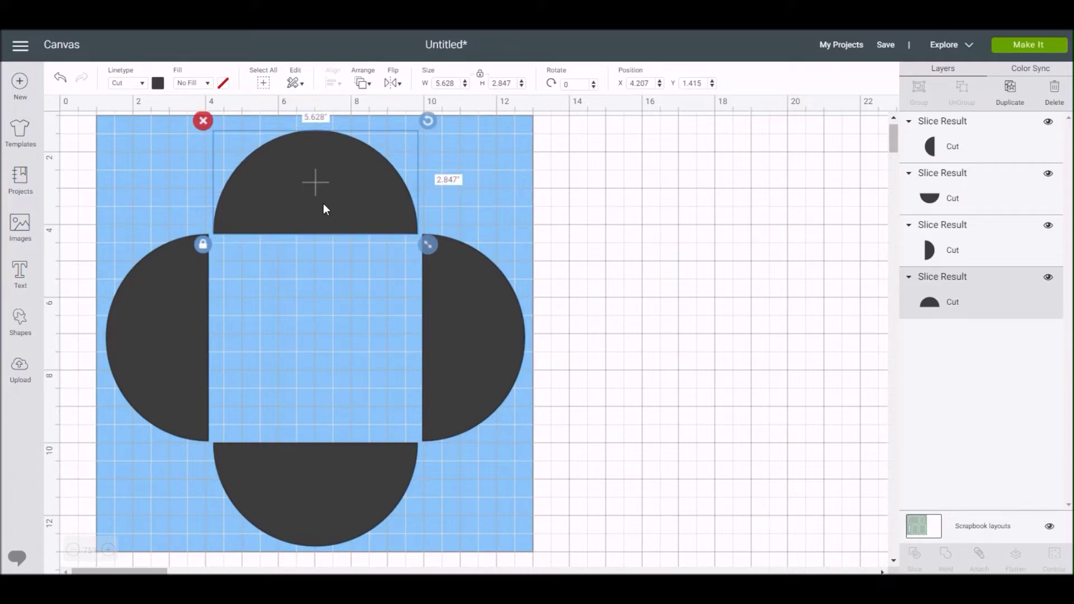
click(543, 235)
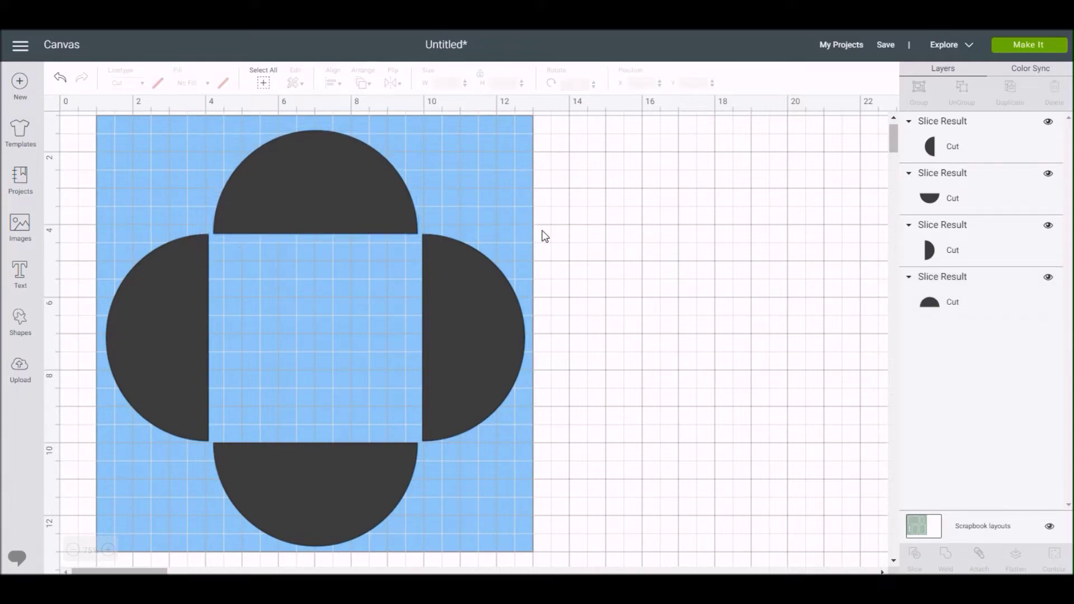
drag(321, 179, 320, 176)
click(587, 378)
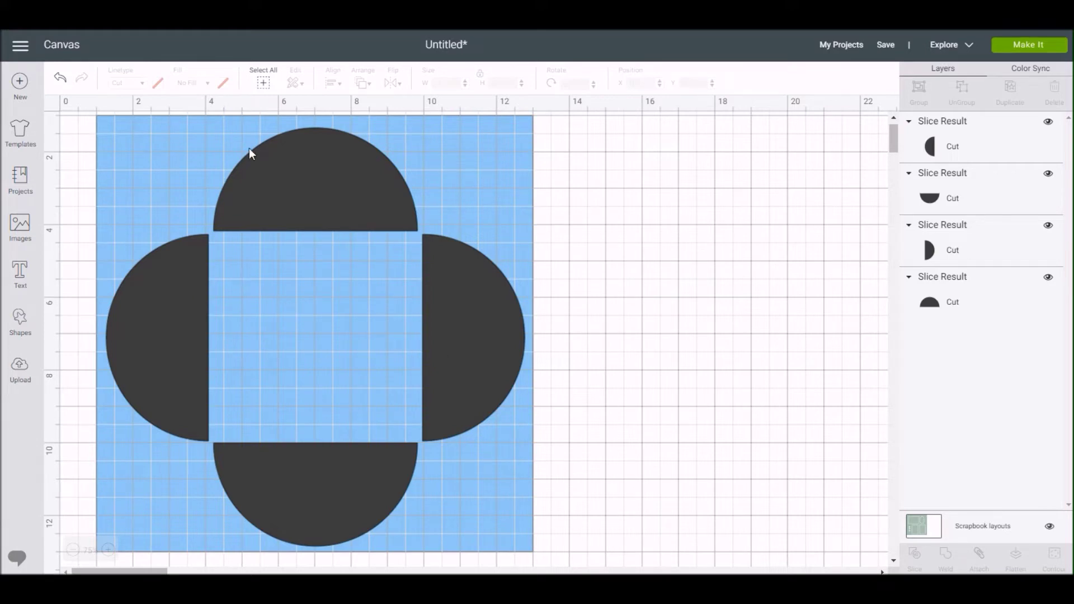
Attach the four half-circles into one piece, dismissing the project incompatible warning.
click(1020, 44)
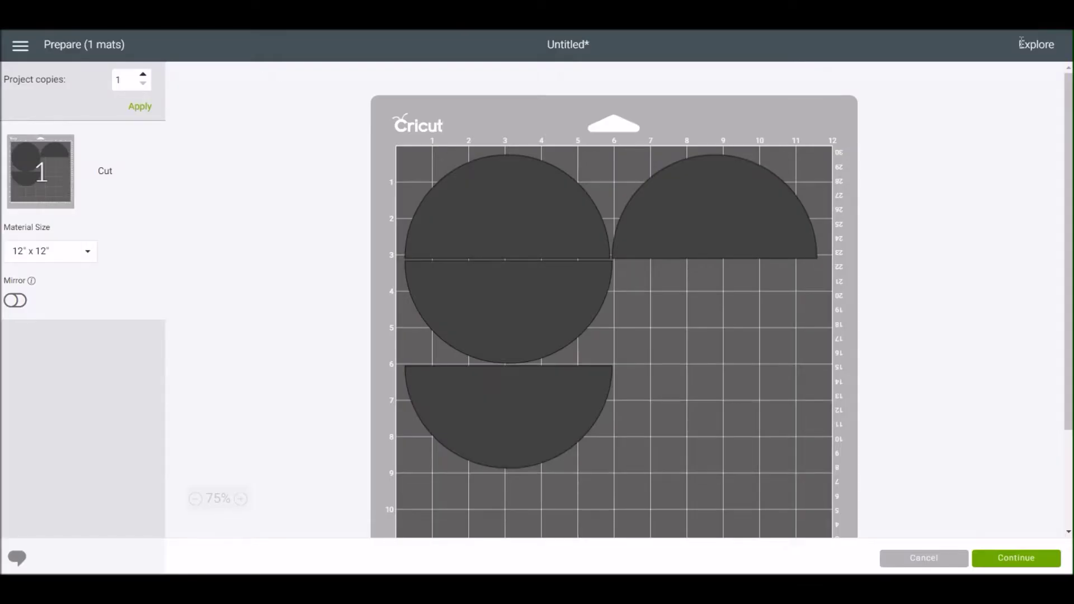
click(923, 559)
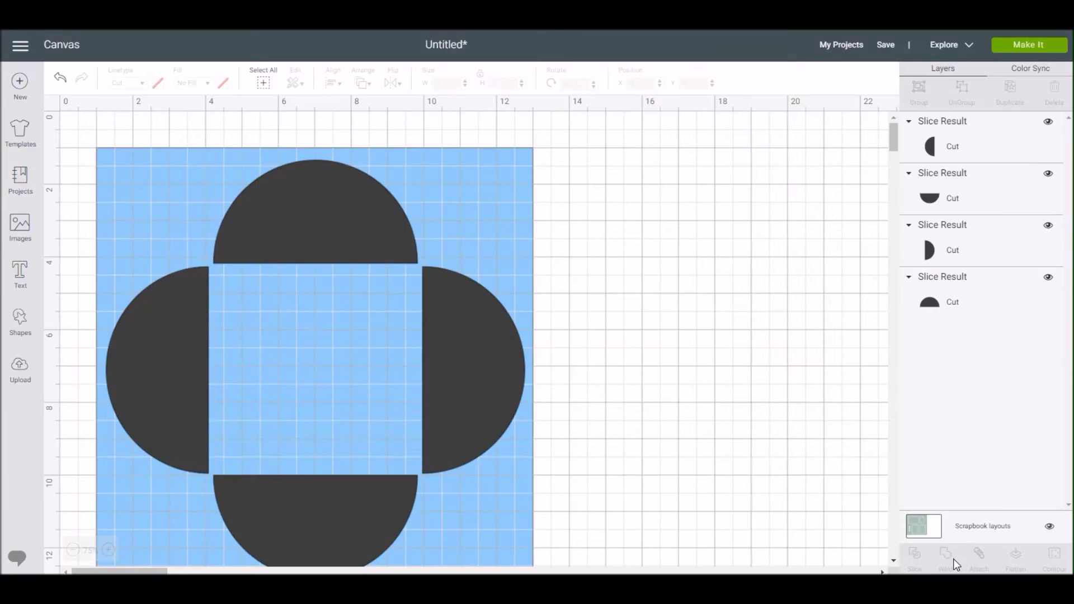
click(263, 82)
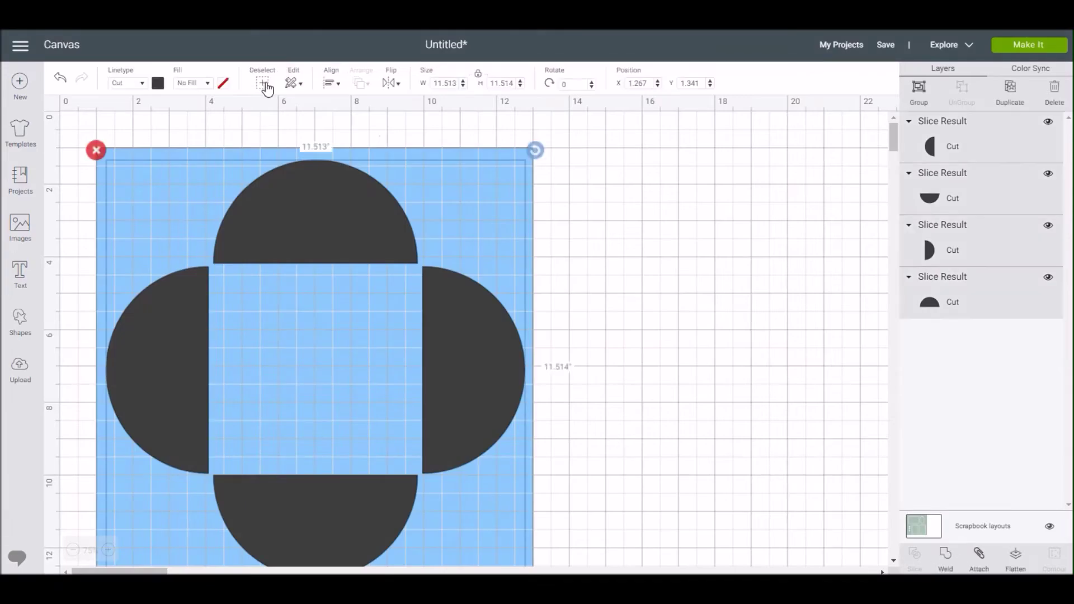
click(979, 564)
click(1034, 46)
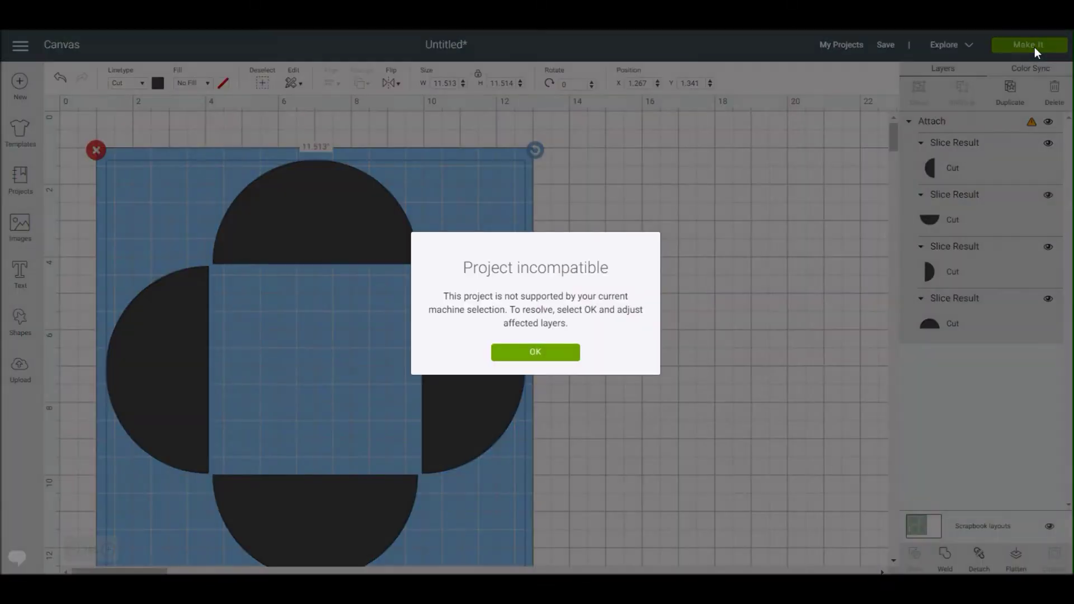
click(532, 354)
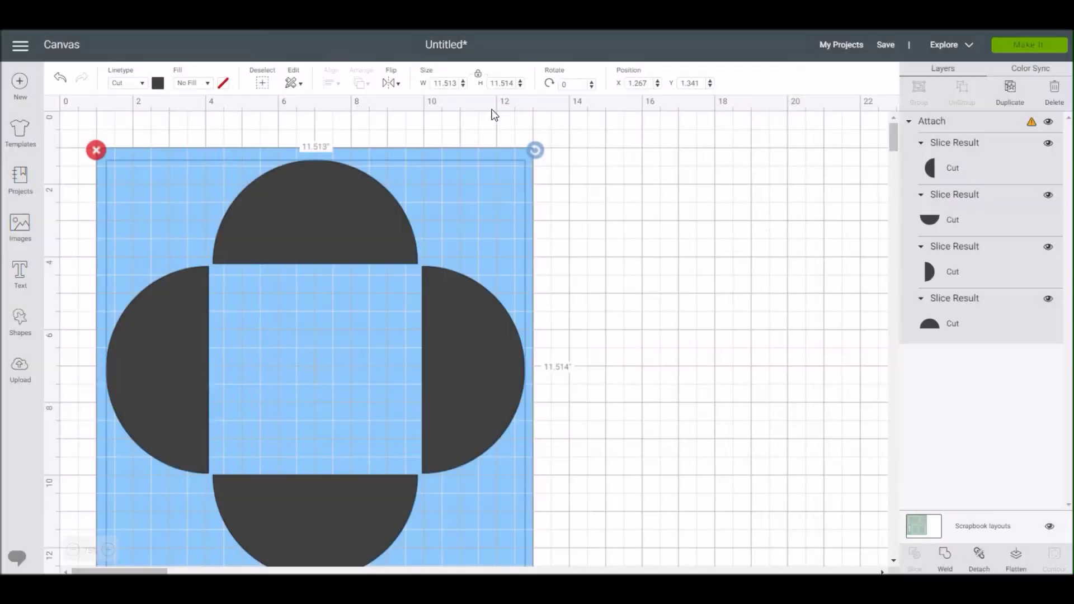
Resize the attached design to 11.5 inches high and preview it on the cut mat.
click(516, 83)
key(BackSpace)
key(BackSpace)
key(Return)
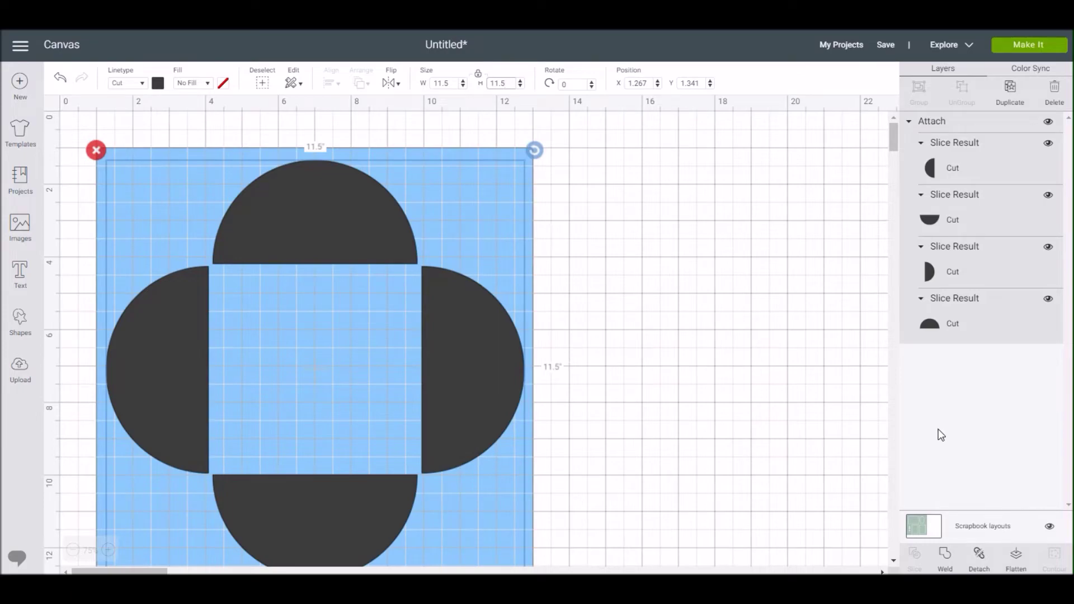
click(1024, 46)
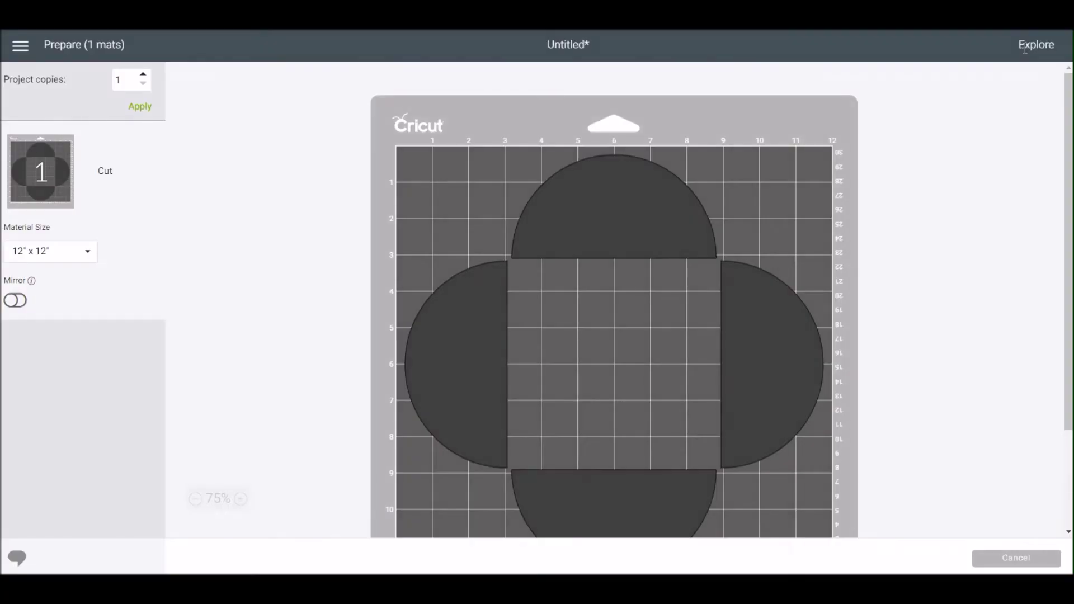
scroll(727, 313, down, 2)
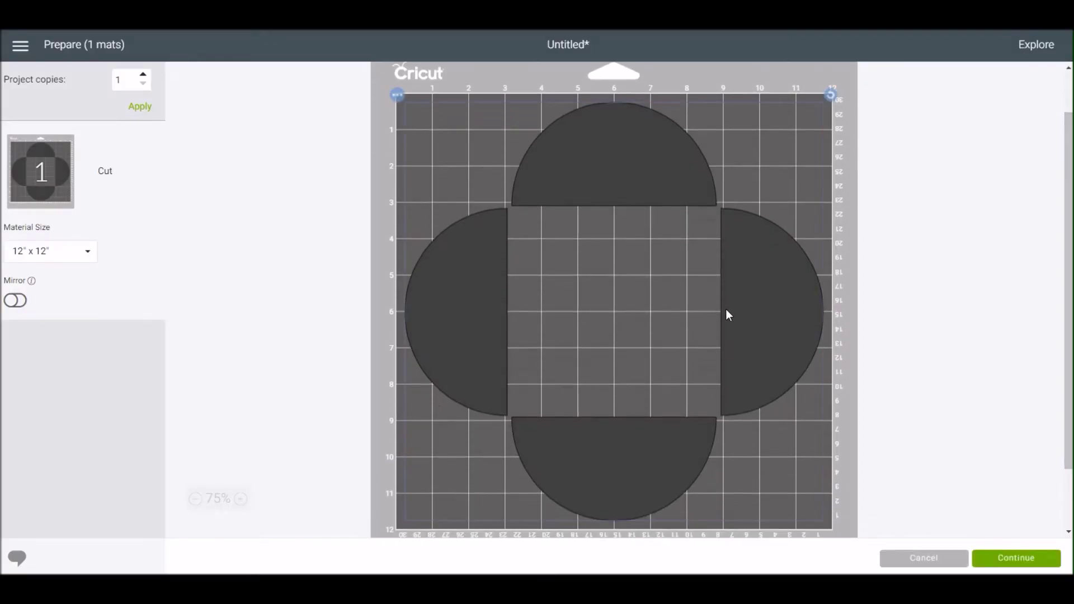
click(538, 222)
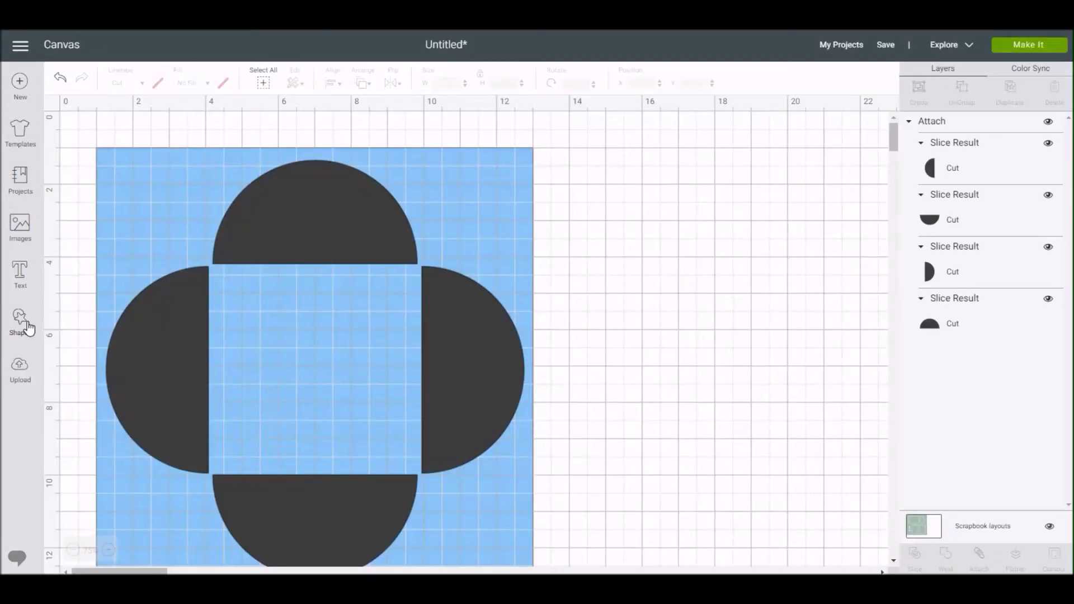
Add a square sized to fit the 5.5-inch centre window, then place it right of the half-circle frame.
click(29, 328)
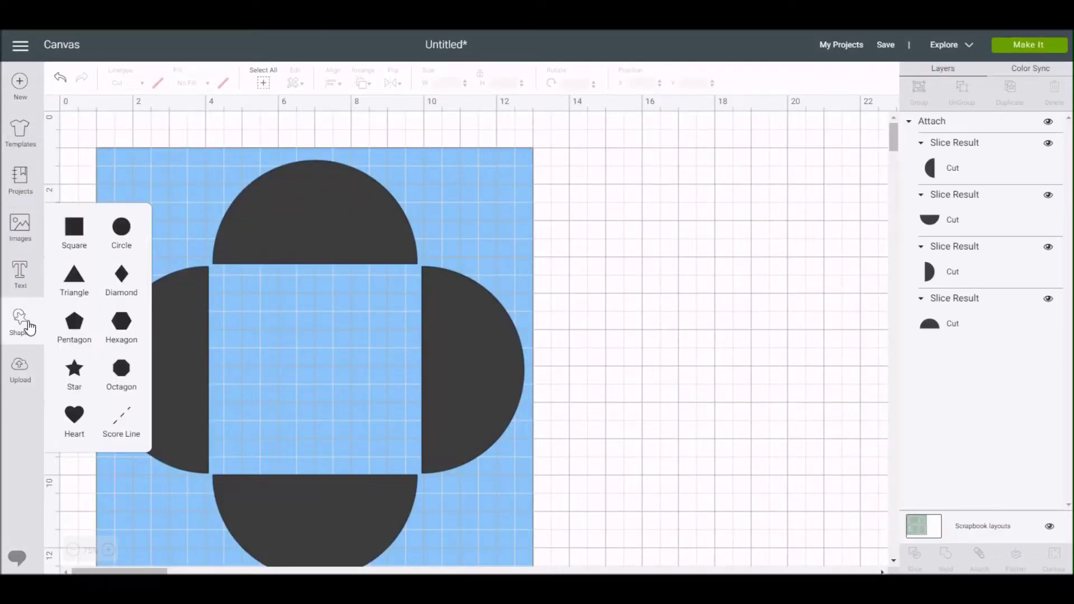
click(70, 230)
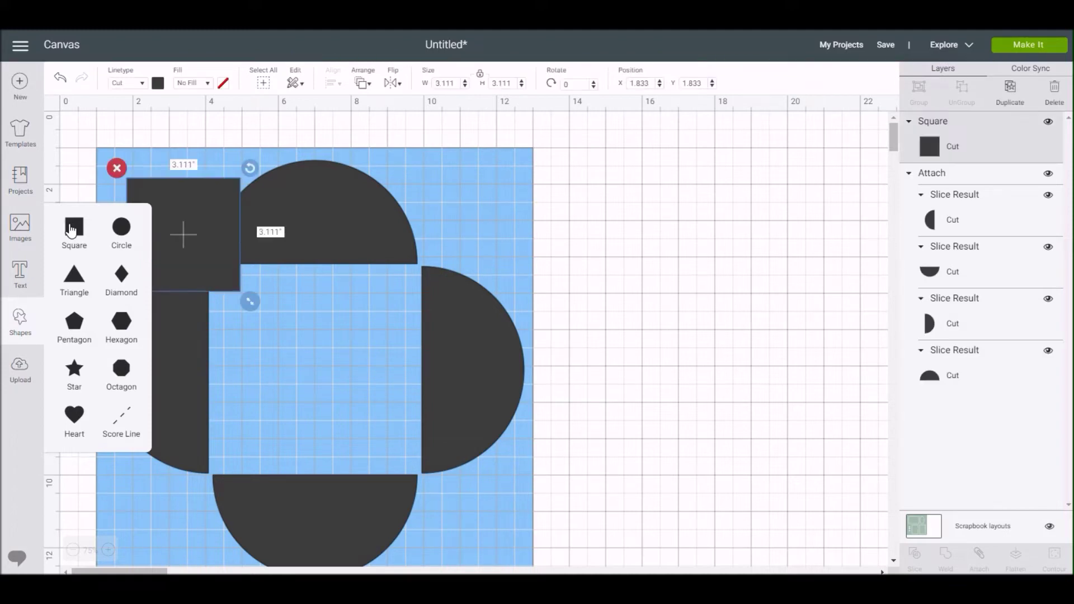
drag(185, 225, 267, 310)
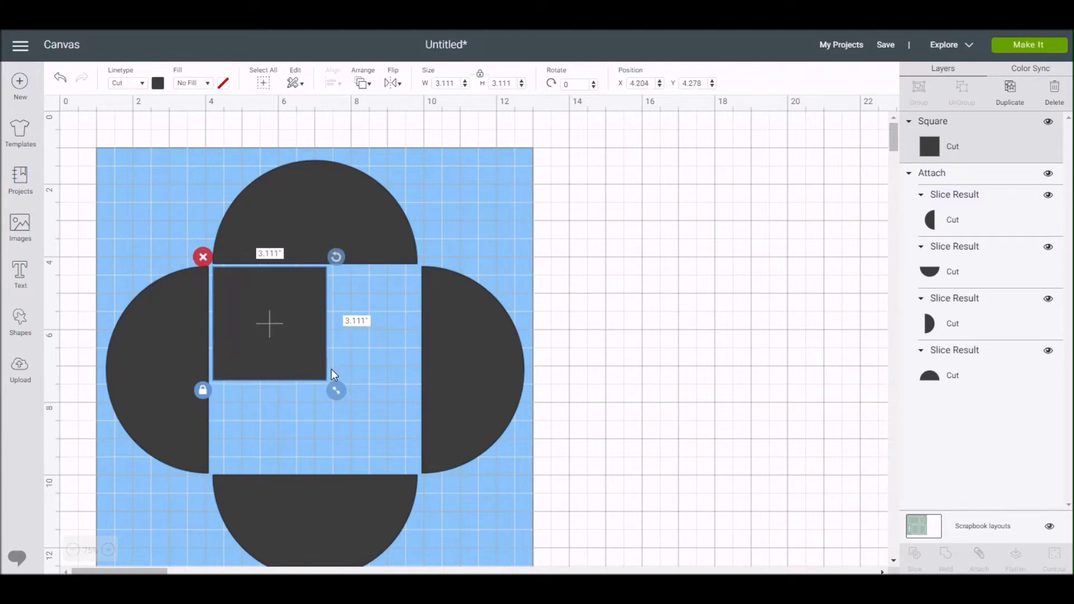
drag(336, 390, 425, 451)
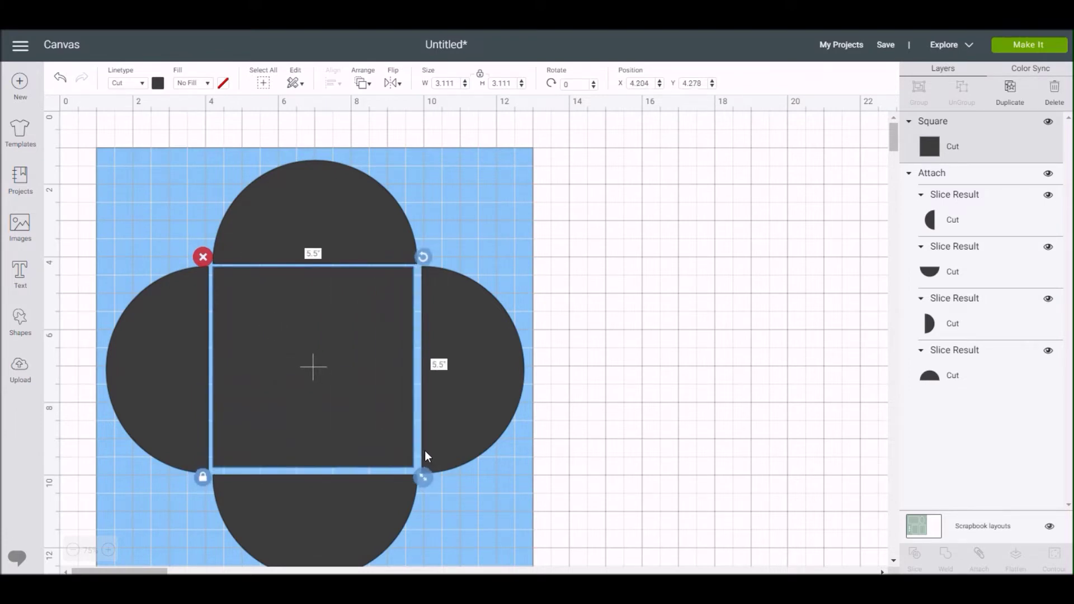
drag(314, 396, 319, 398)
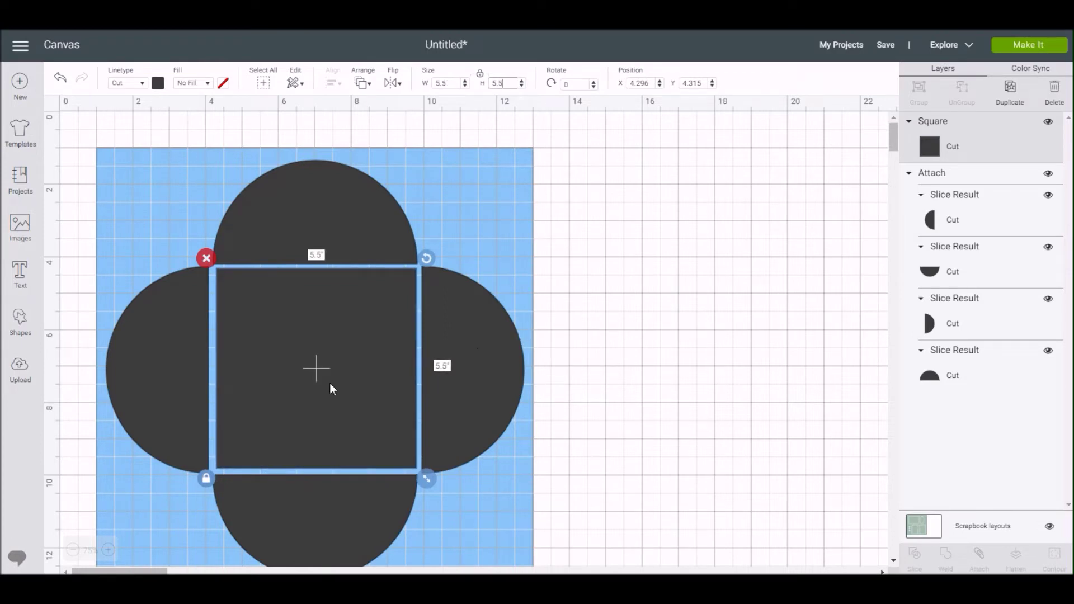
drag(330, 383, 731, 325)
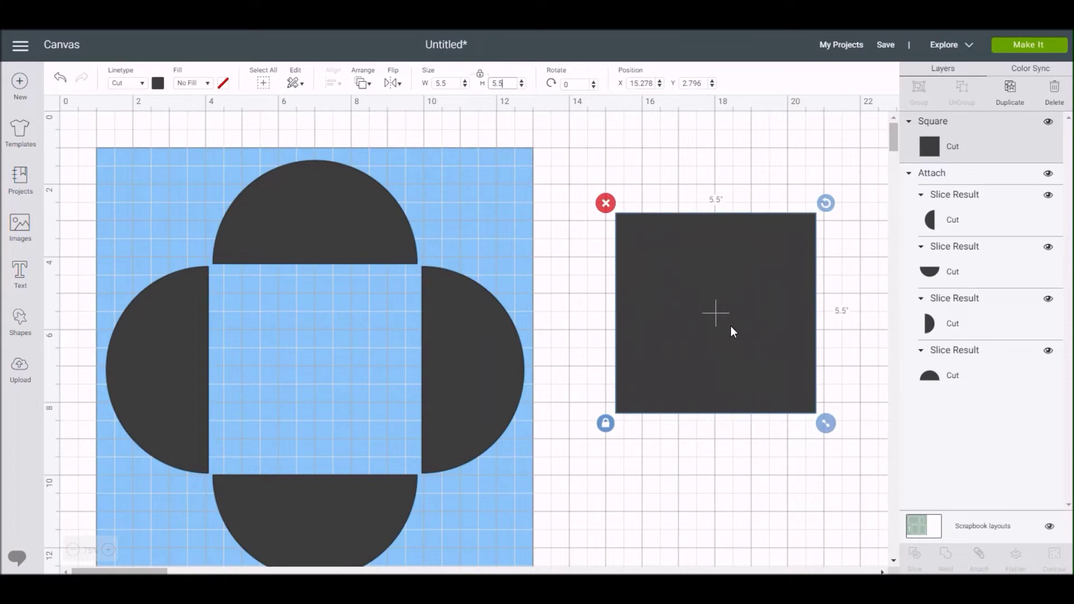